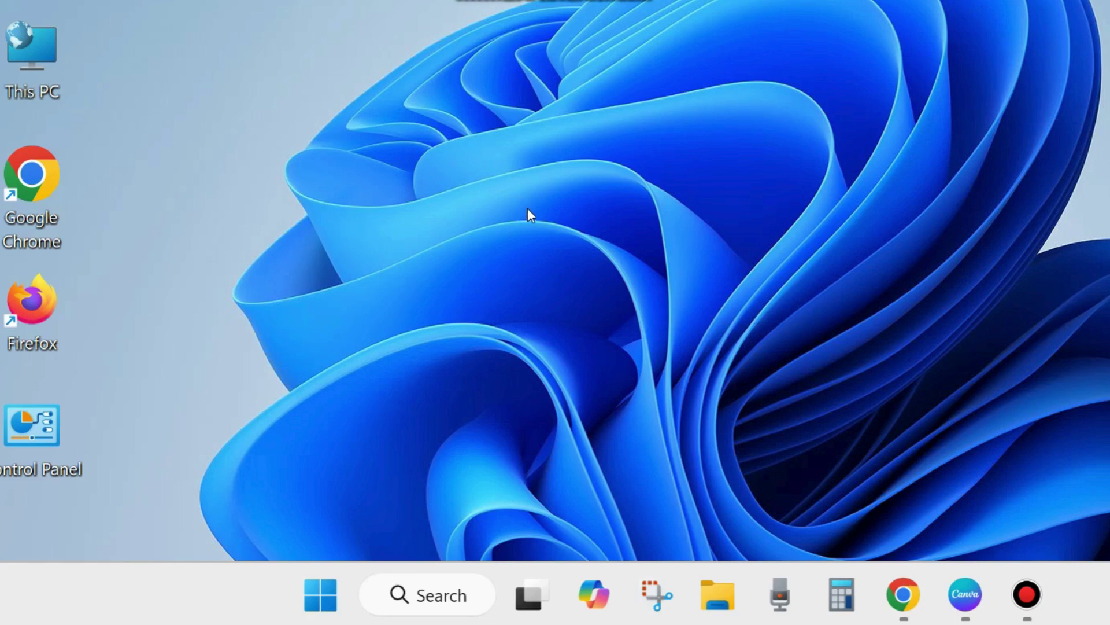
- Select the Phone Link process in Task Manager, then close Task Manager
{"action": "right_click", "coordinate": [322, 596]}
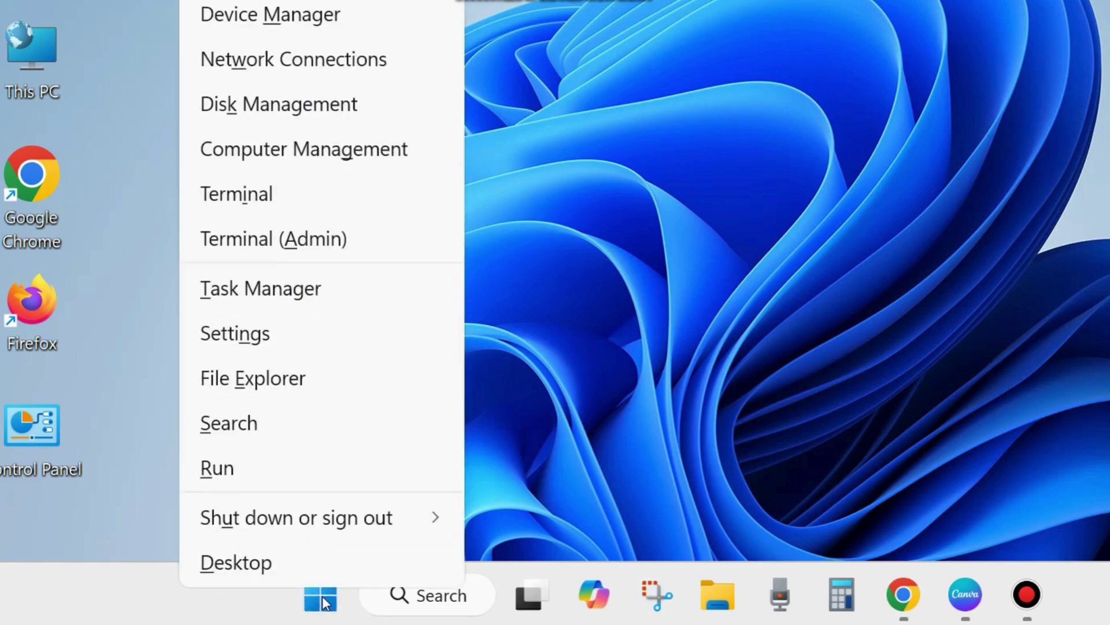
{"action": "left_click", "coordinate": [263, 290]}
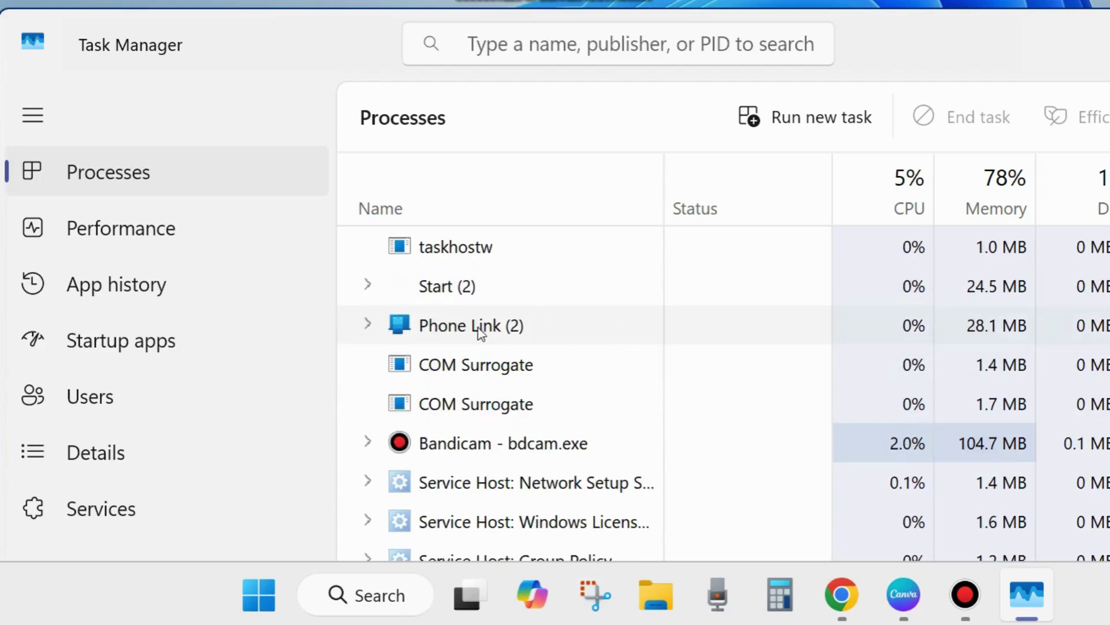
{"action": "left_click", "coordinate": [479, 332]}
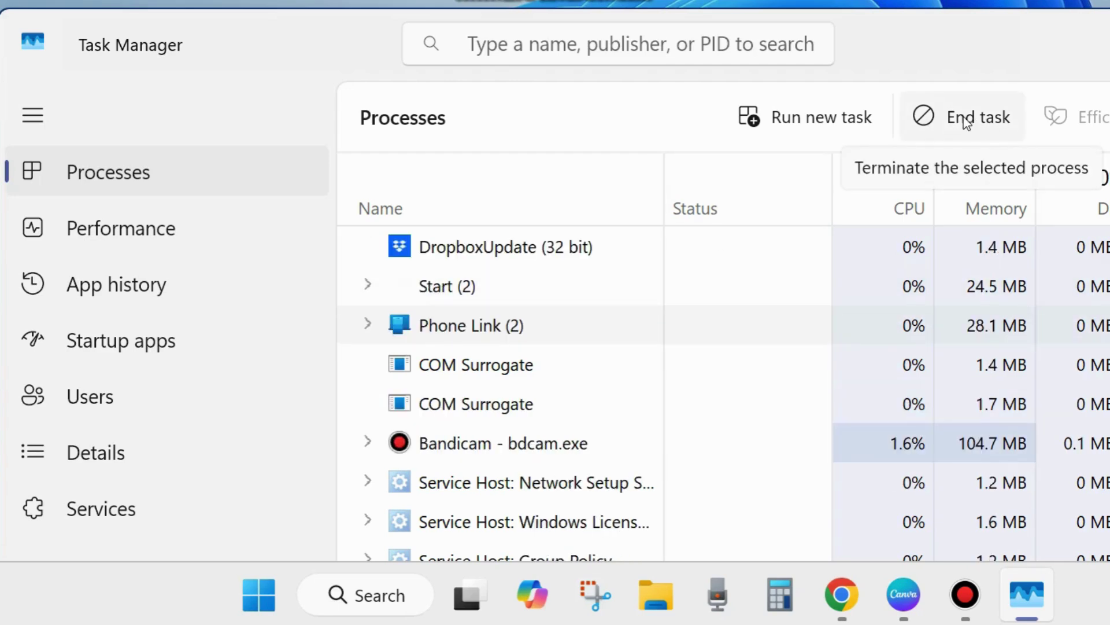
{"action": "scroll", "coordinate": [498, 426], "scroll_direction": "down", "scroll_amount": 1}
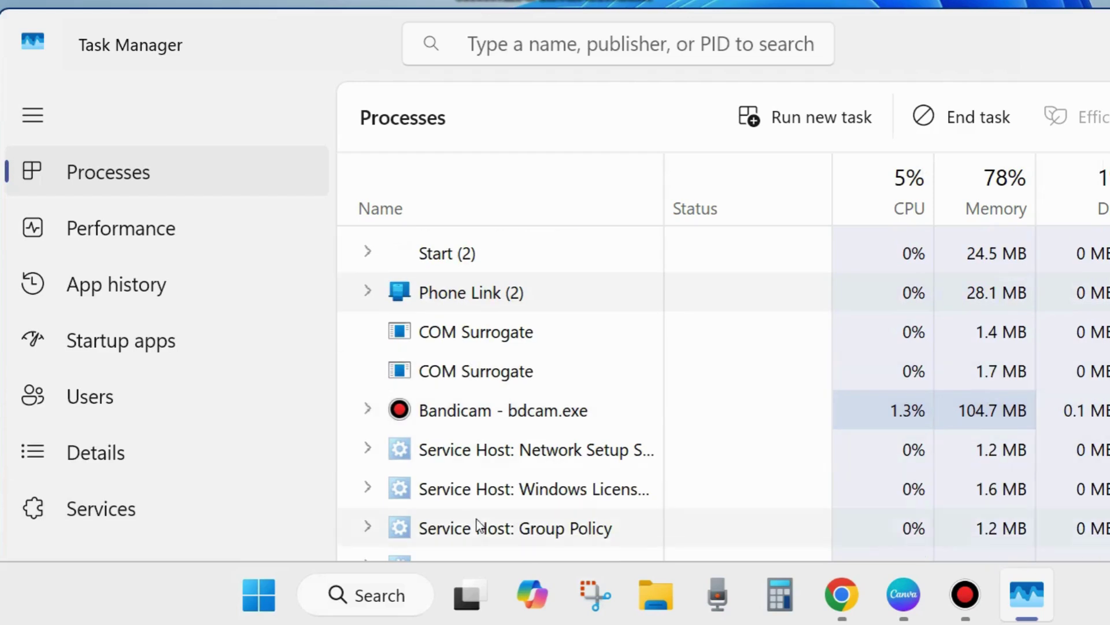
{"action": "scroll", "coordinate": [484, 511], "scroll_direction": "down", "scroll_amount": 1}
{"action": "scroll", "coordinate": [488, 507], "scroll_direction": "down", "scroll_amount": 1}
{"action": "scroll", "coordinate": [489, 495], "scroll_direction": "down", "scroll_amount": 1}
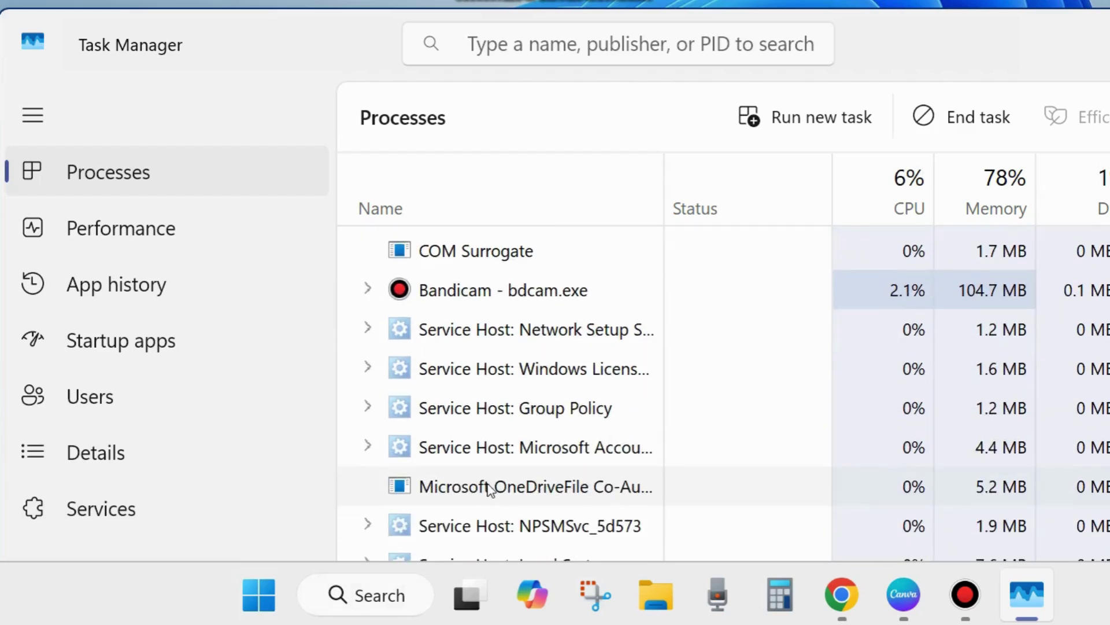
{"action": "scroll", "coordinate": [488, 490], "scroll_direction": "down", "scroll_amount": 3}
{"action": "scroll", "coordinate": [495, 426], "scroll_direction": "up", "scroll_amount": 1}
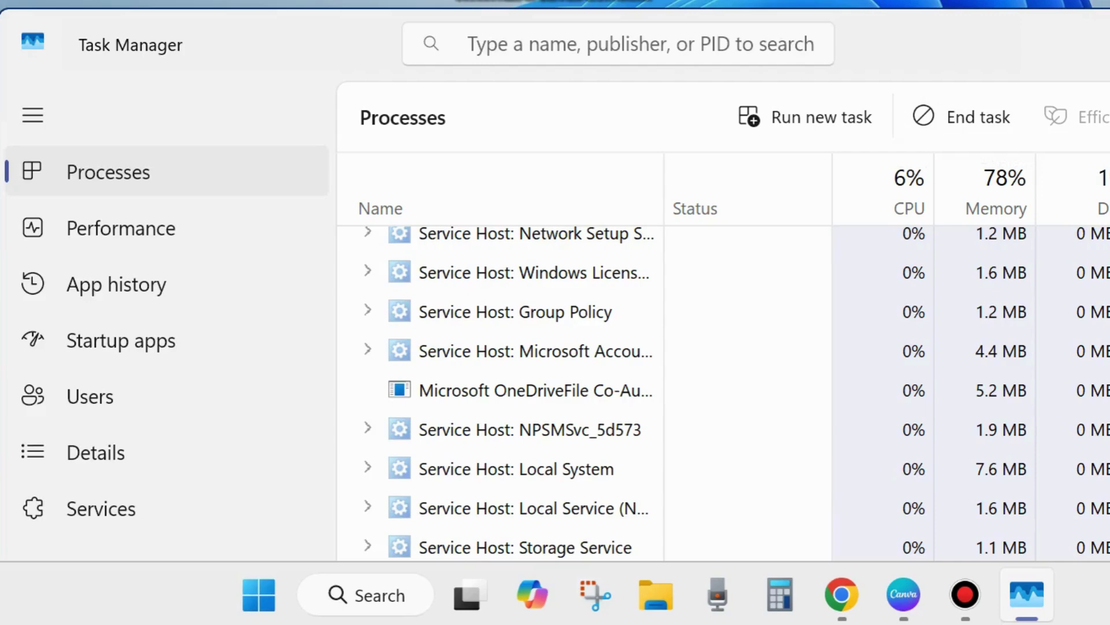
{"action": "scroll", "coordinate": [607, 390], "scroll_direction": "down", "scroll_amount": 1}
{"action": "key", "text": "alt+F4"}
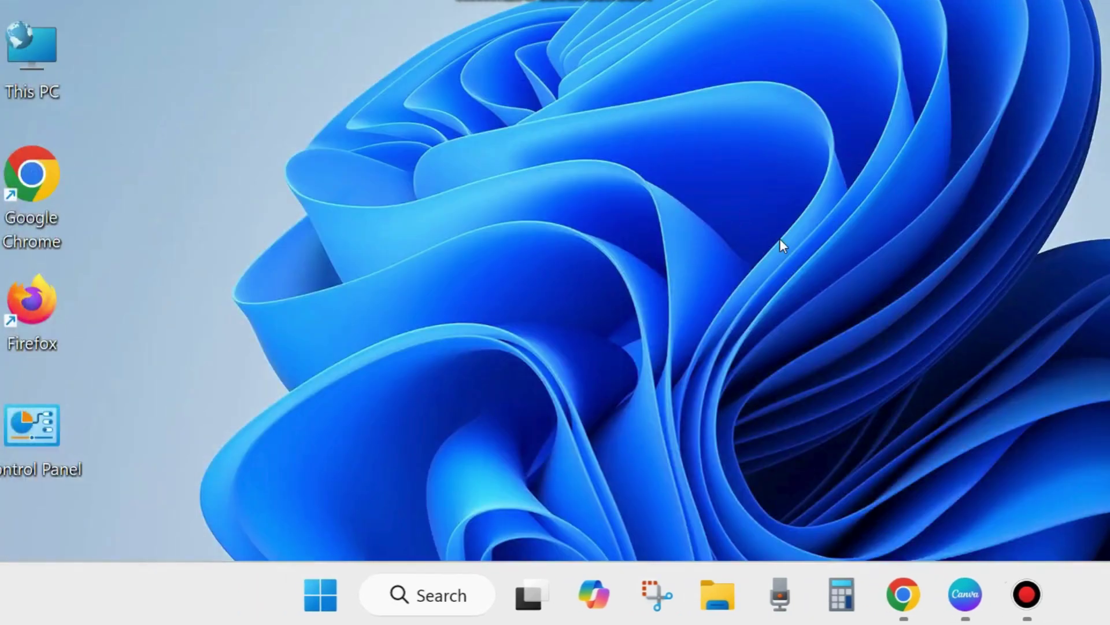
- Search automatically for an HP Wide Vision HD Camera driver update; the best one is already installed
{"action": "right_click", "coordinate": [319, 597]}
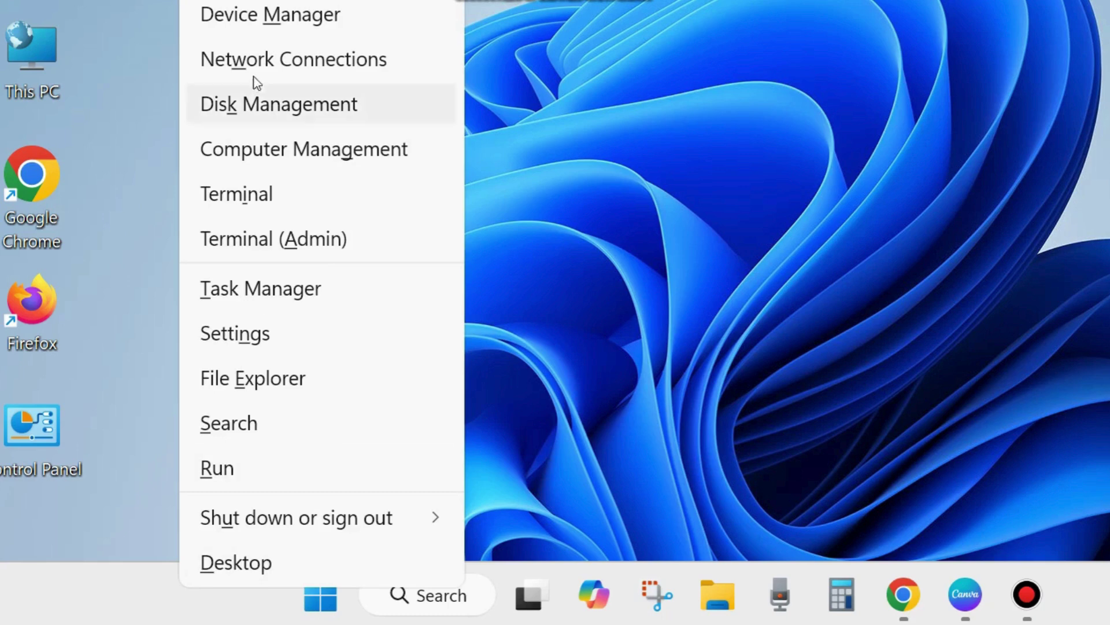
{"action": "left_click", "coordinate": [275, 23]}
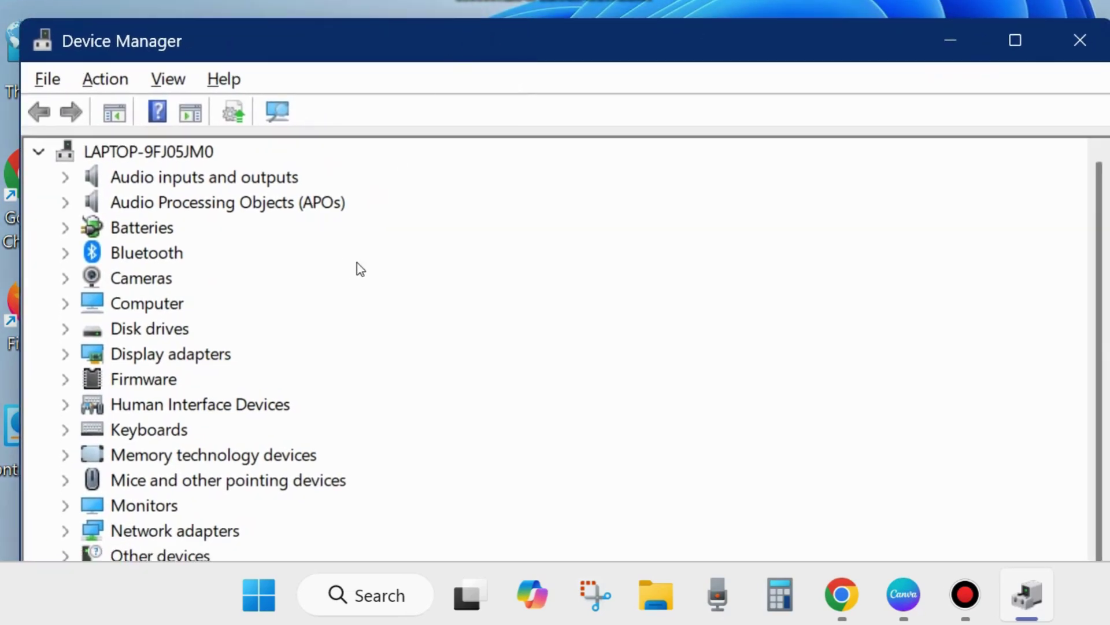
{"action": "left_click", "coordinate": [66, 279]}
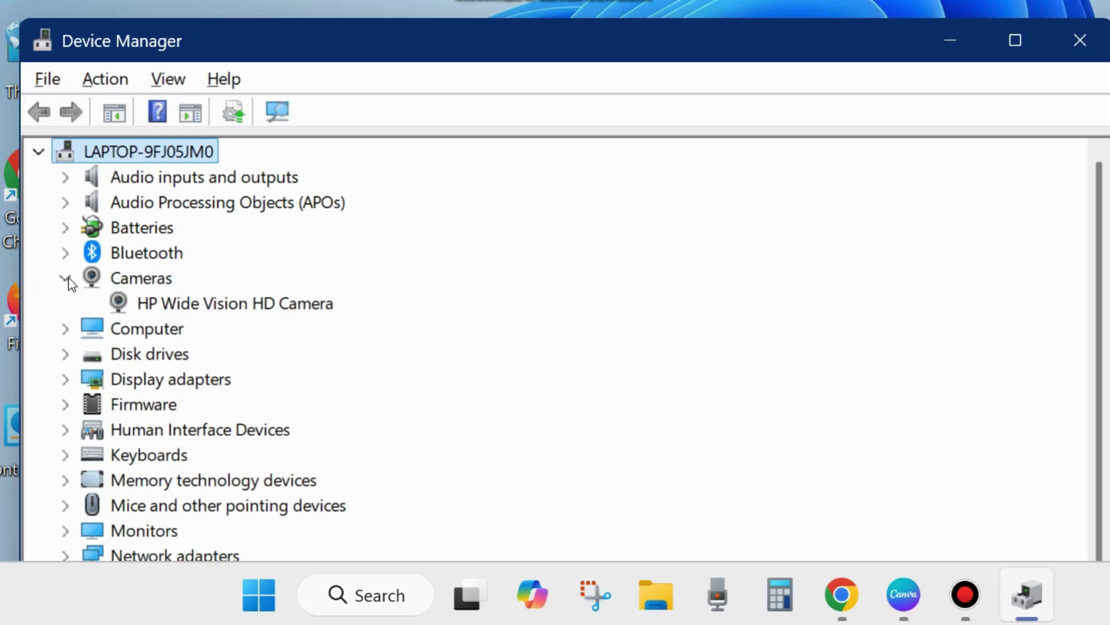
{"action": "right_click", "coordinate": [213, 304]}
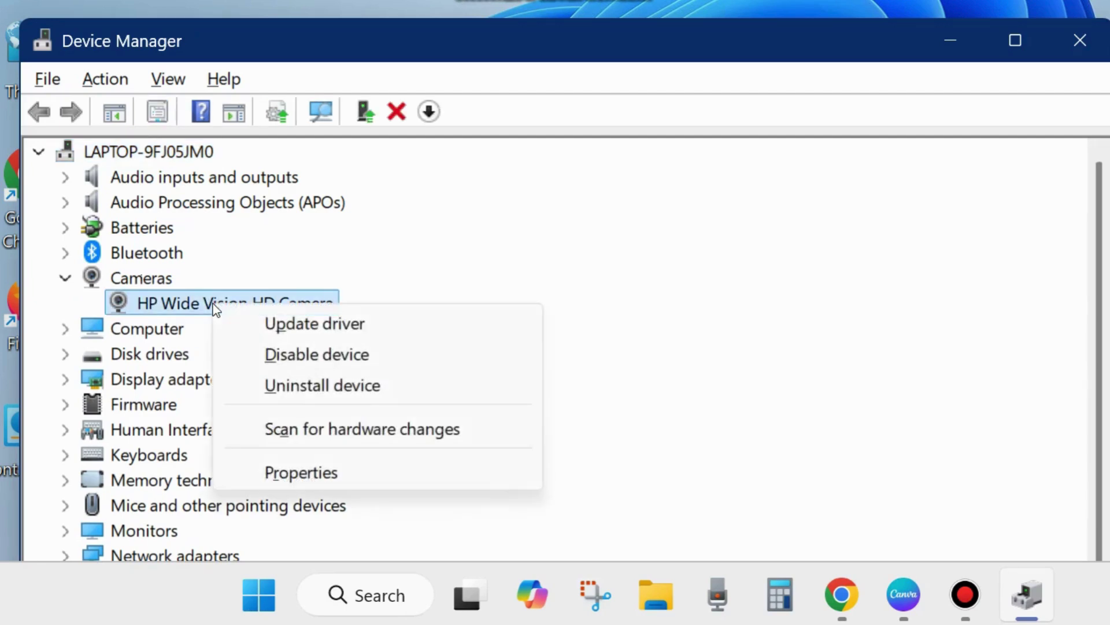
{"action": "left_click", "coordinate": [322, 322]}
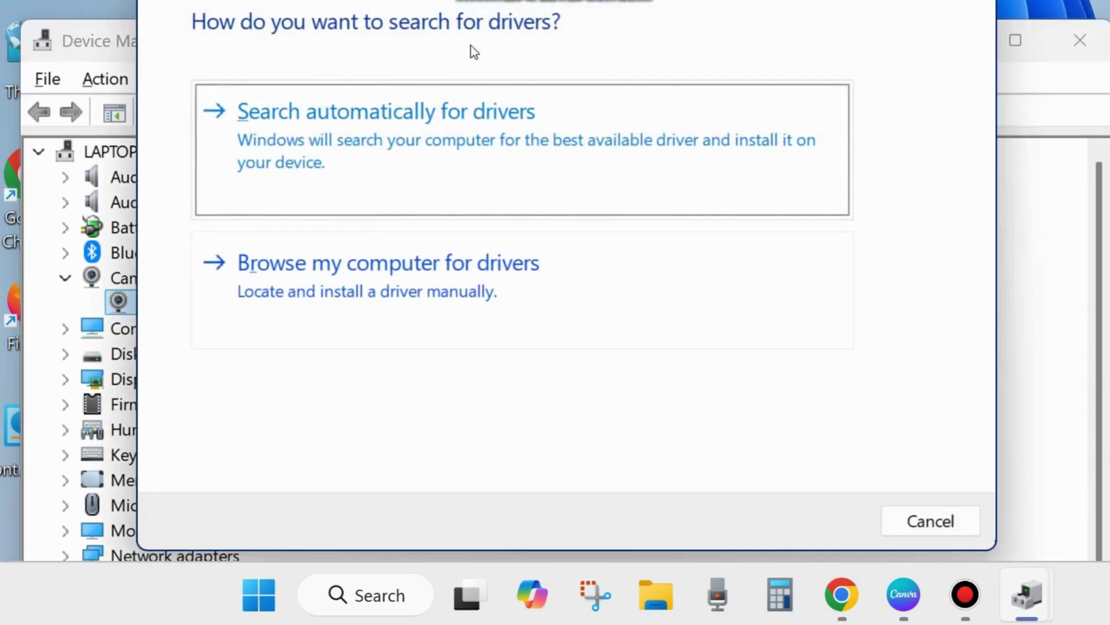
{"action": "left_click_drag", "start_coordinate": [532, 0], "coordinate": [533, 114]}
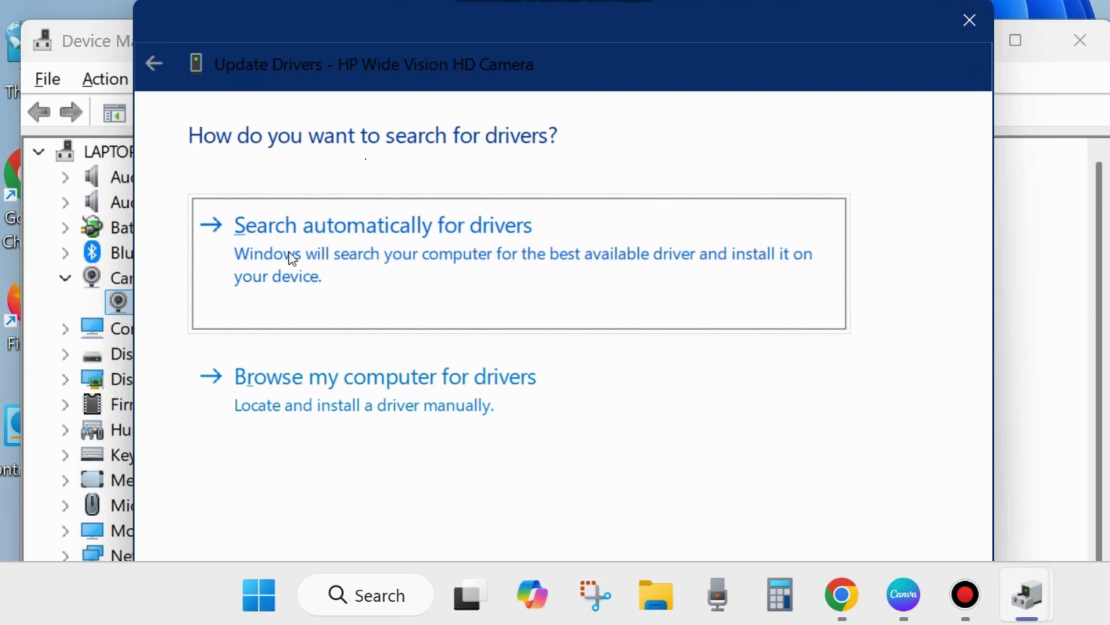
{"action": "left_click", "coordinate": [359, 252]}
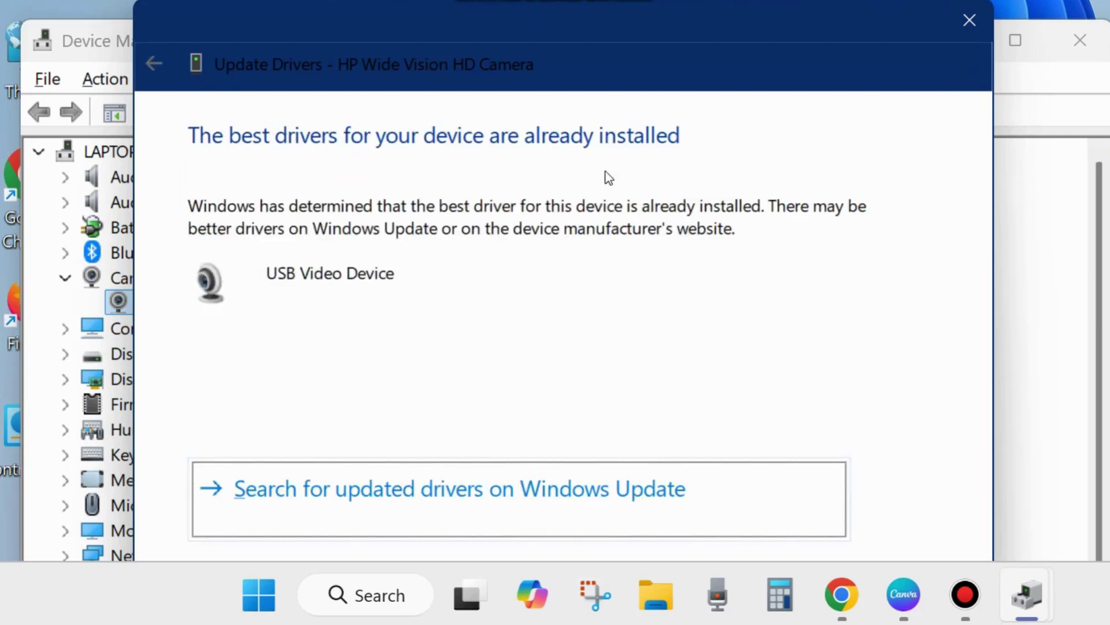
{"action": "left_click_drag", "start_coordinate": [598, 32], "coordinate": [615, 0]}
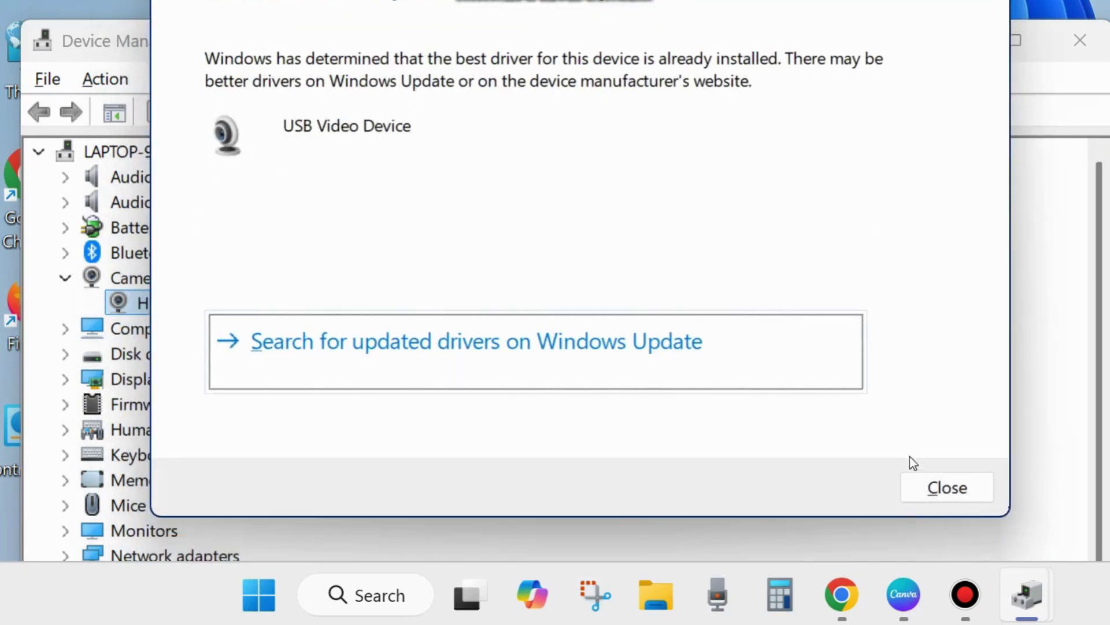
{"action": "left_click", "coordinate": [946, 486]}
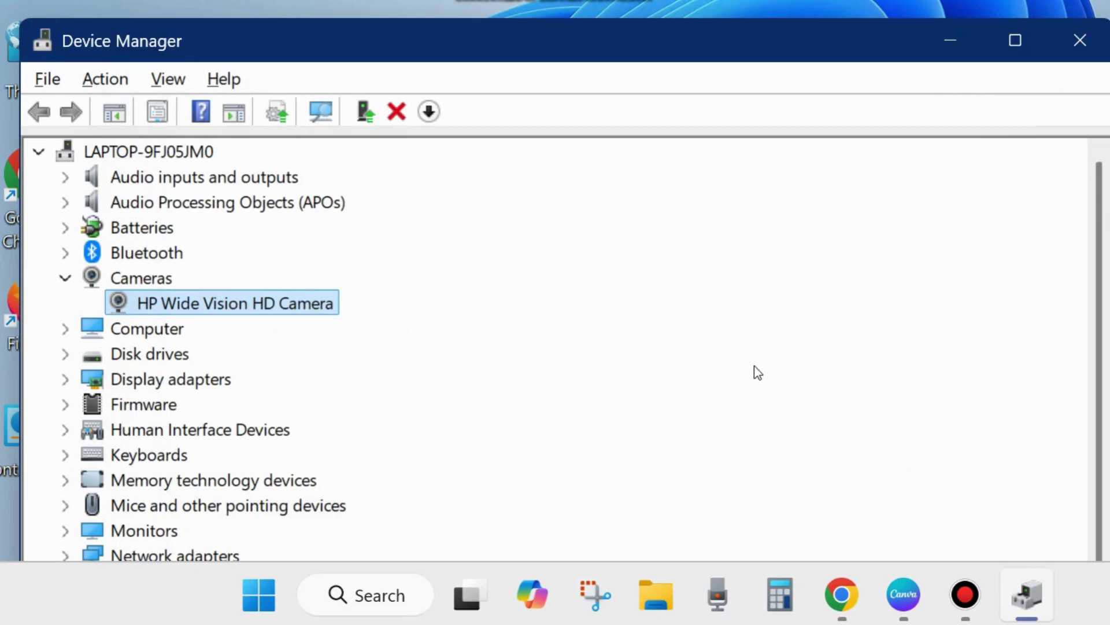
{"action": "right_click", "coordinate": [196, 310]}
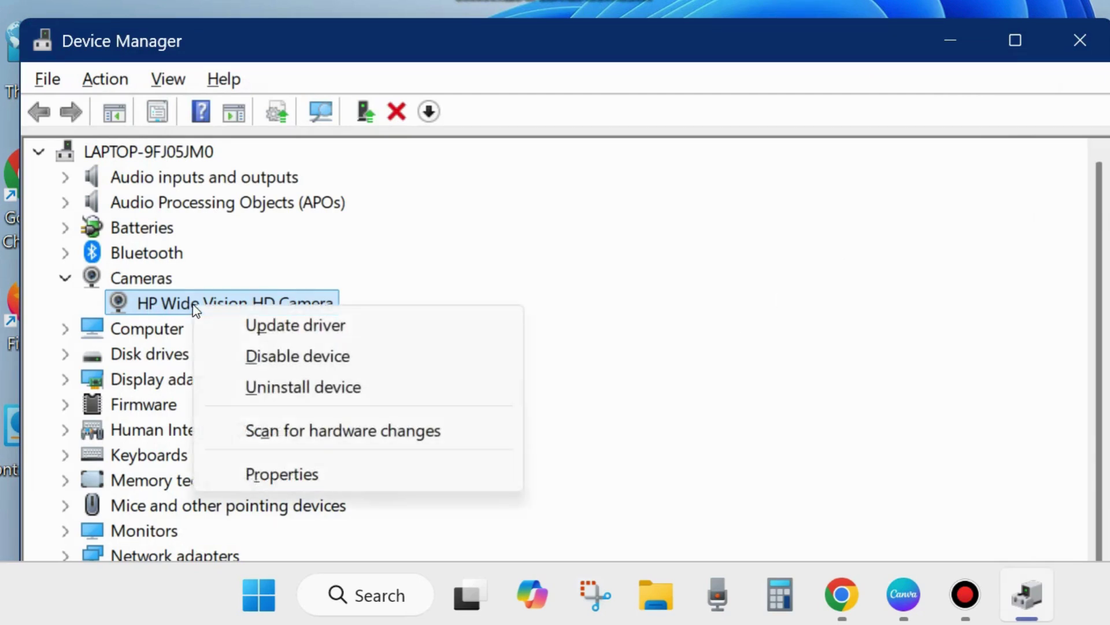
{"action": "left_click", "coordinate": [284, 477]}
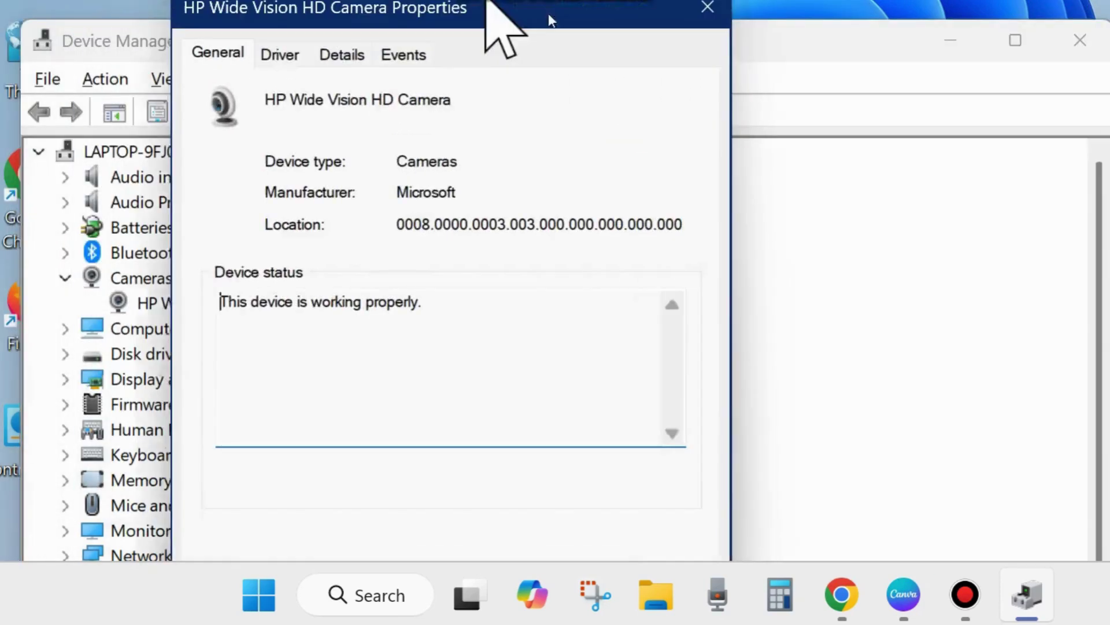
{"action": "left_click_drag", "start_coordinate": [509, 30], "coordinate": [638, 40]}
{"action": "left_click", "coordinate": [421, 70]}
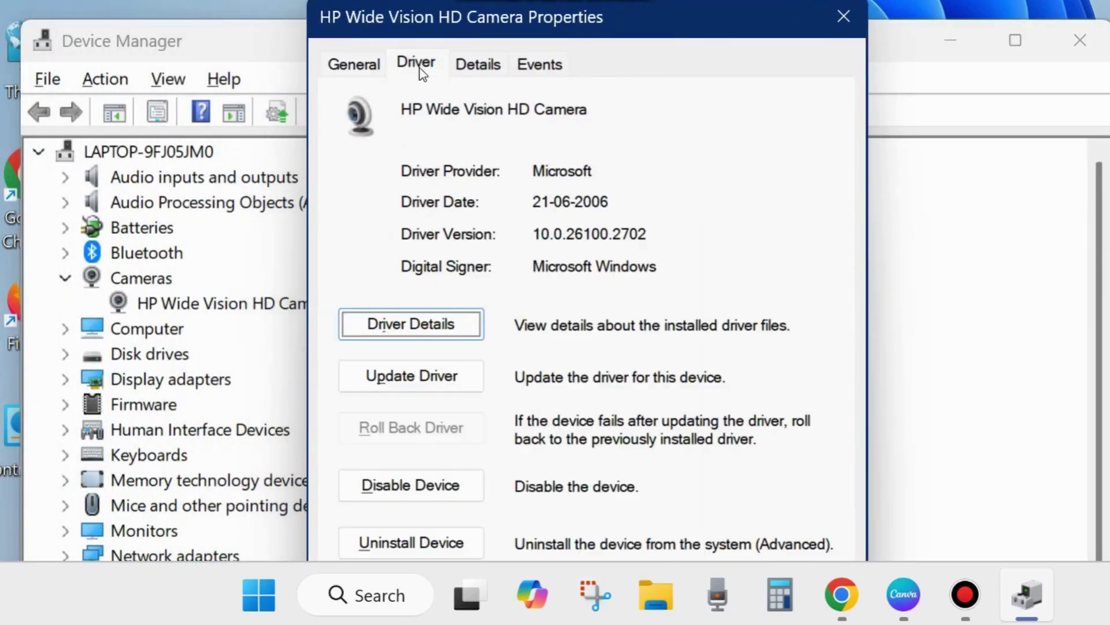
{"action": "left_click_drag", "start_coordinate": [613, 43], "coordinate": [635, 50]}
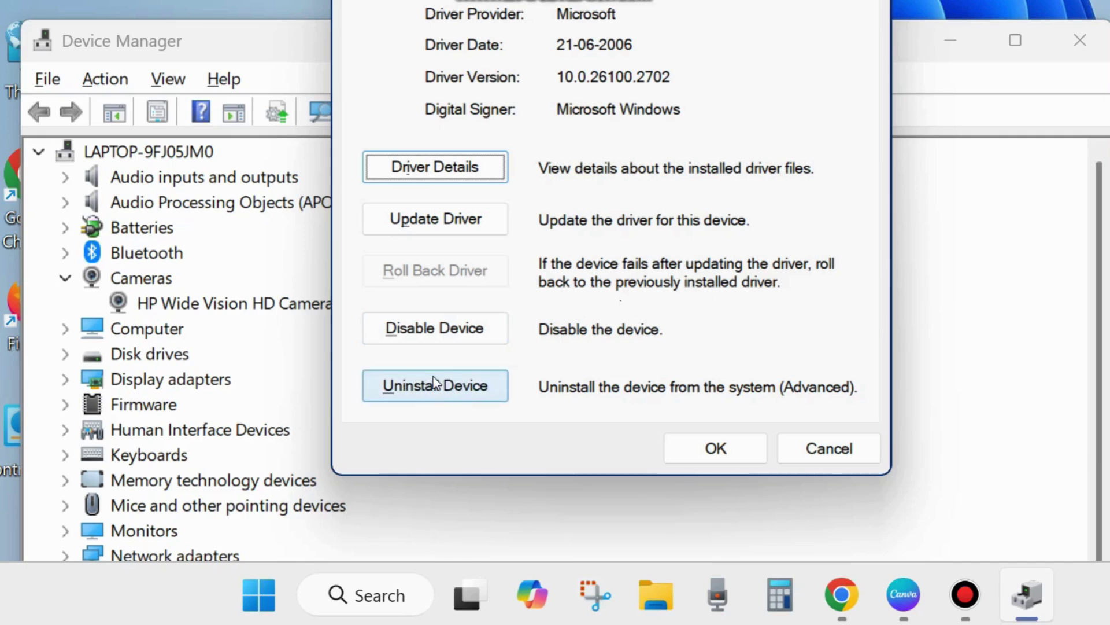
{"action": "left_click", "coordinate": [715, 447]}
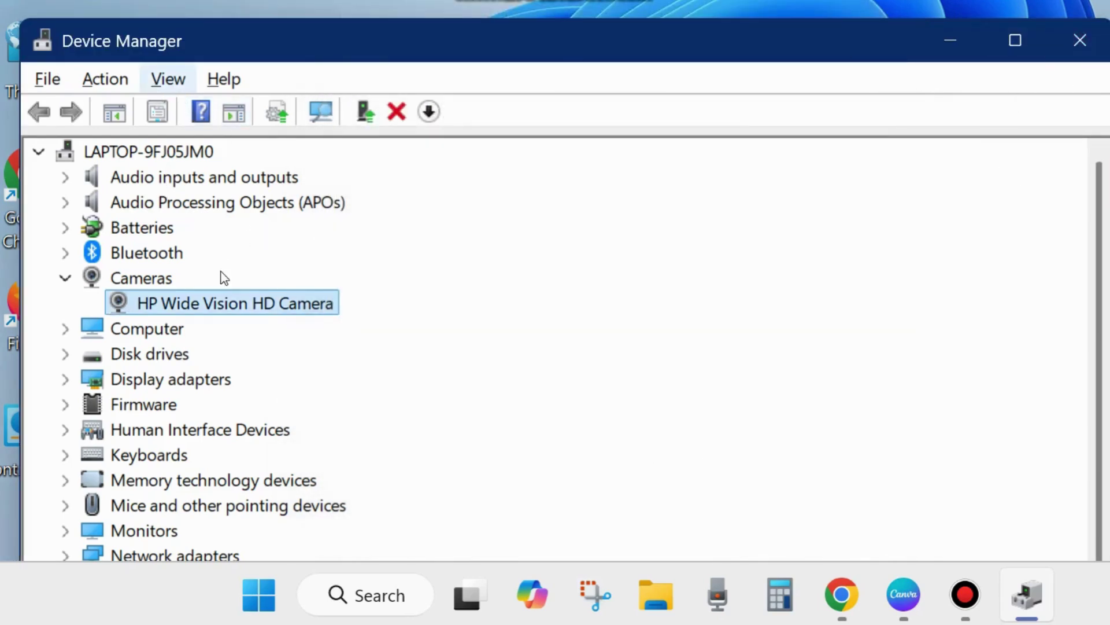
{"action": "left_click", "coordinate": [139, 279]}
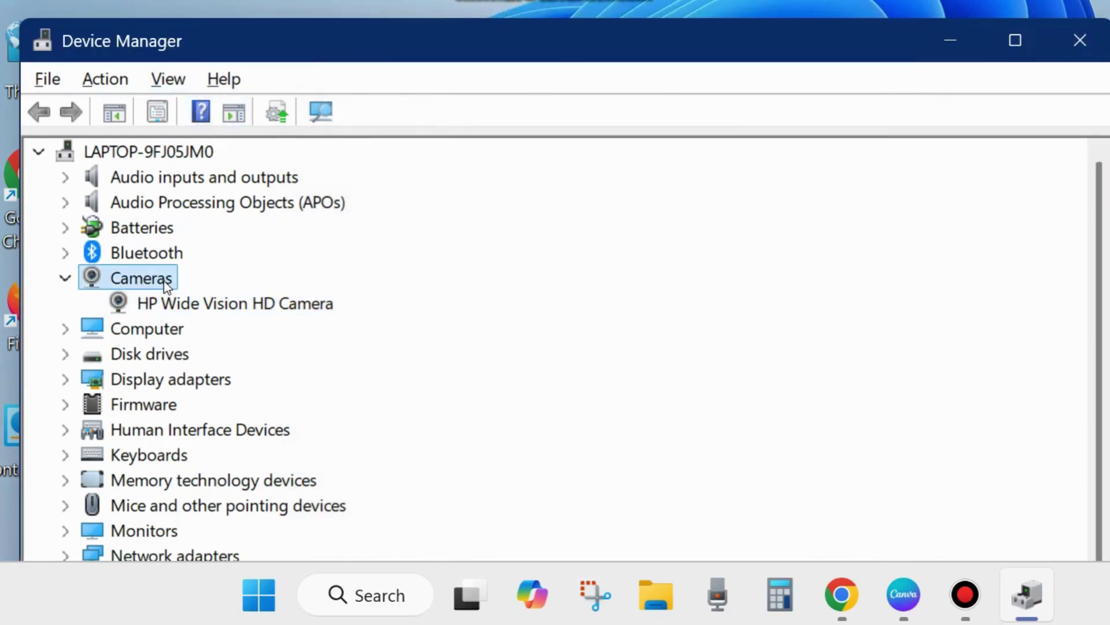
- Close Device Manager and dismiss the Start quick-link menu without restarting
{"action": "left_click", "coordinate": [1080, 39]}
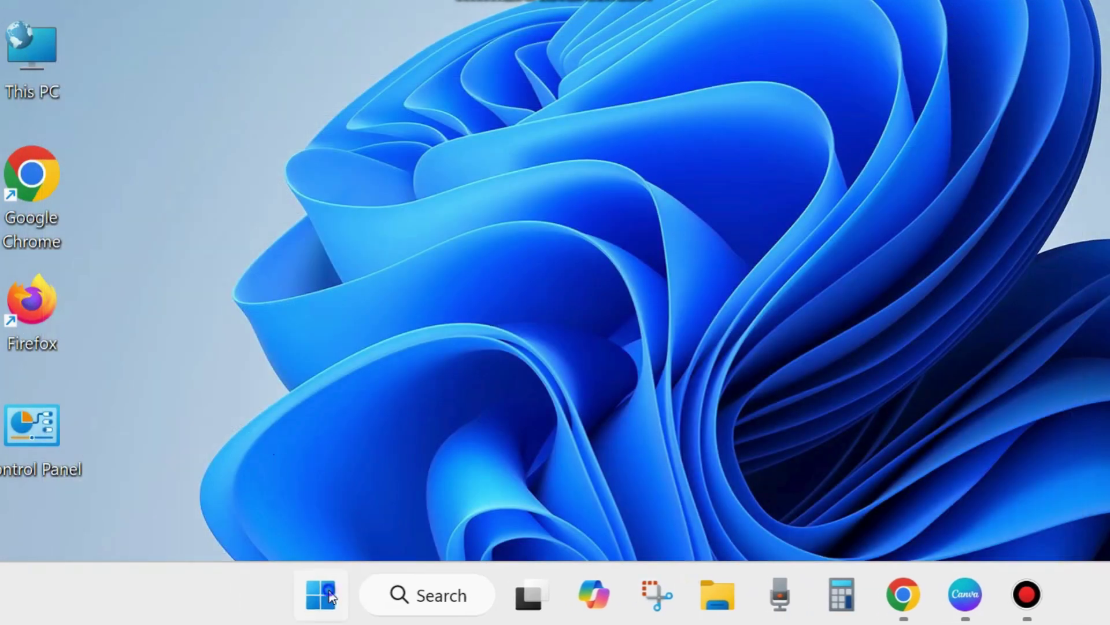
{"action": "right_click", "coordinate": [330, 594]}
{"action": "mouse_move", "coordinate": [297, 517]}
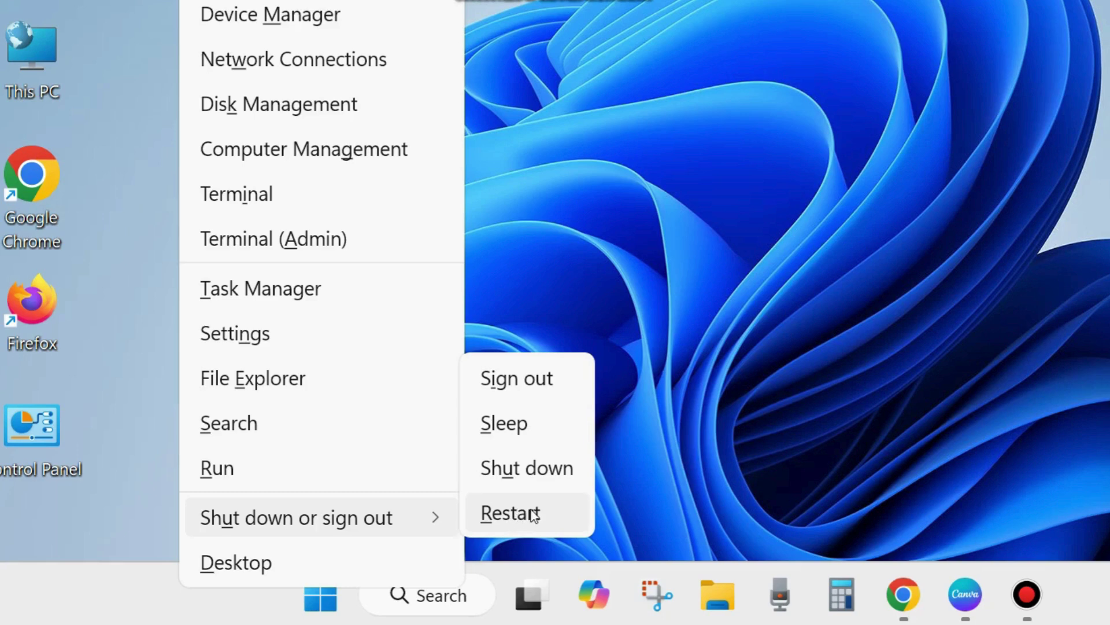
{"action": "left_click", "coordinate": [675, 457]}
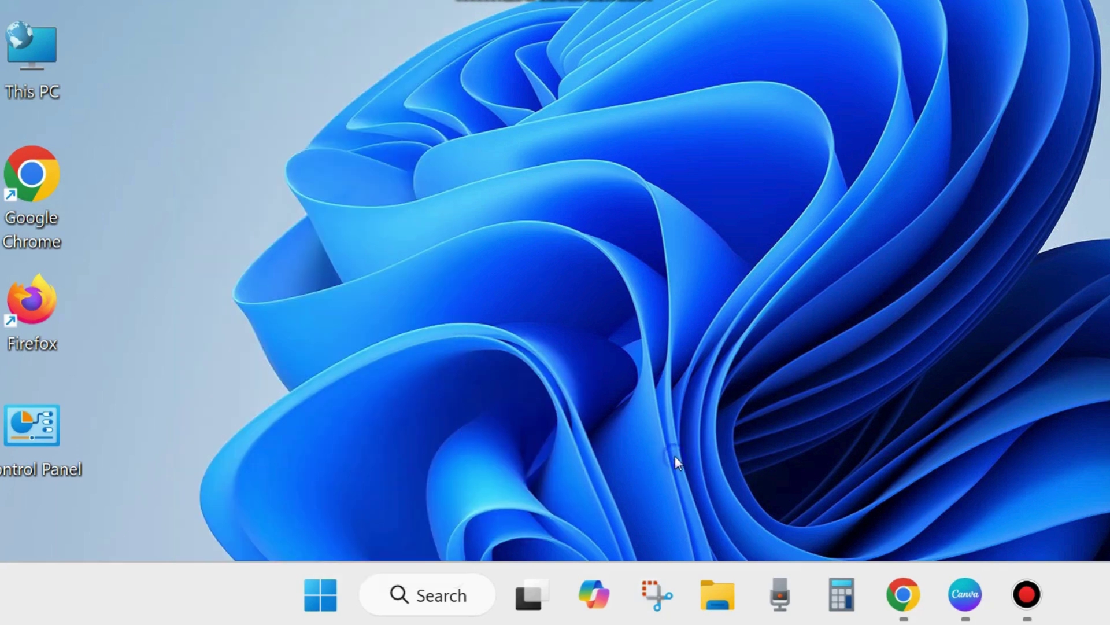
- Scan Cameras for hardware changes, expand it to show the HP camera, and close Device Manager
{"action": "right_click", "coordinate": [324, 592]}
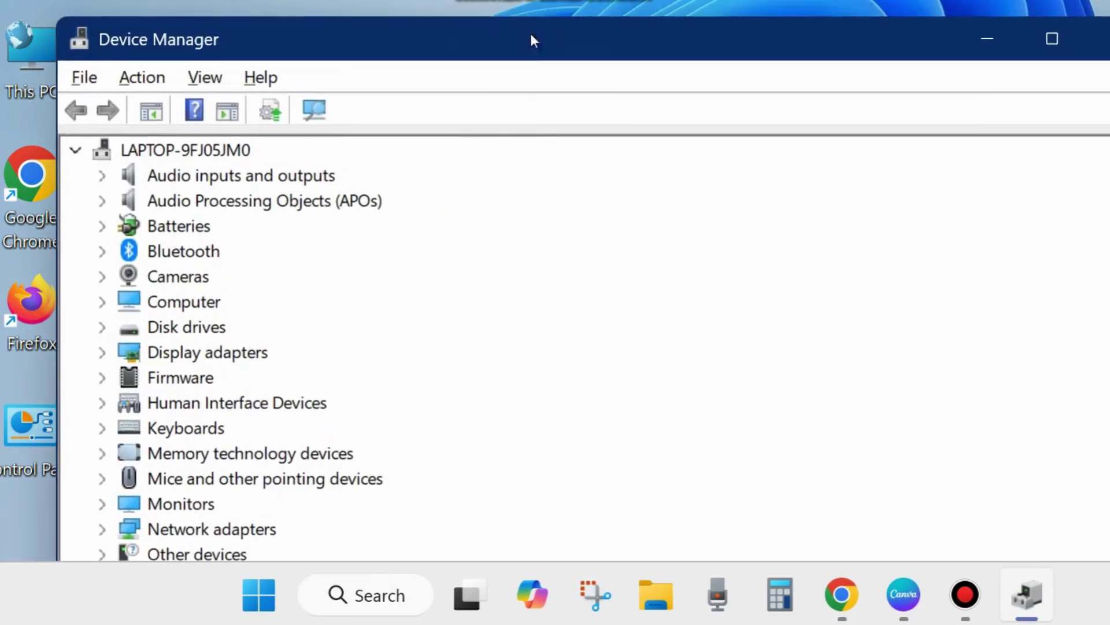
{"action": "left_click", "coordinate": [181, 279]}
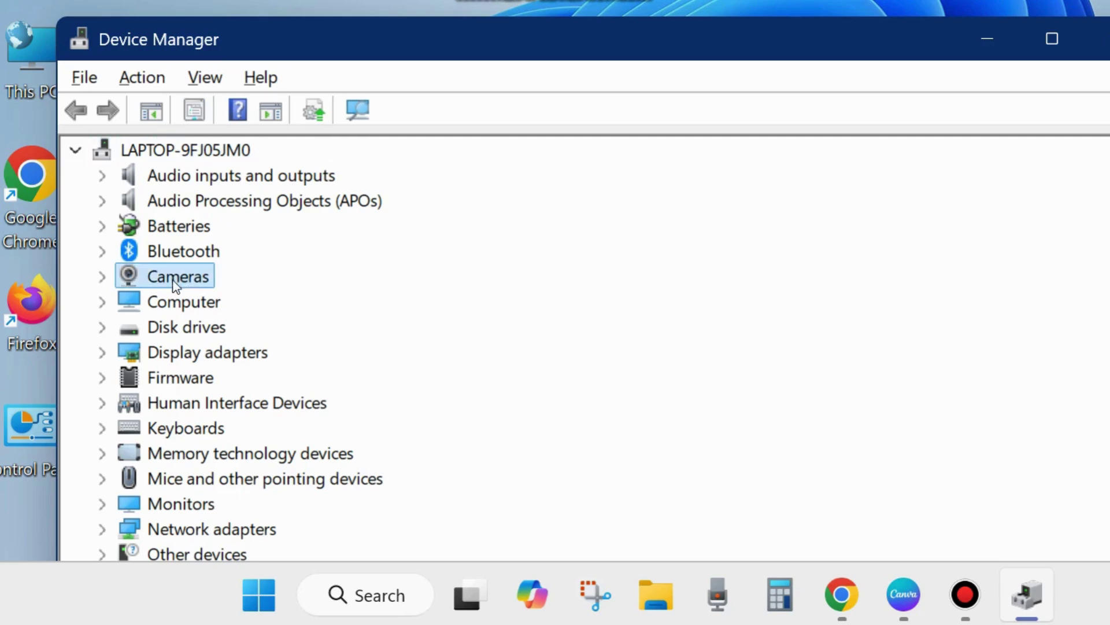
{"action": "right_click", "coordinate": [185, 283]}
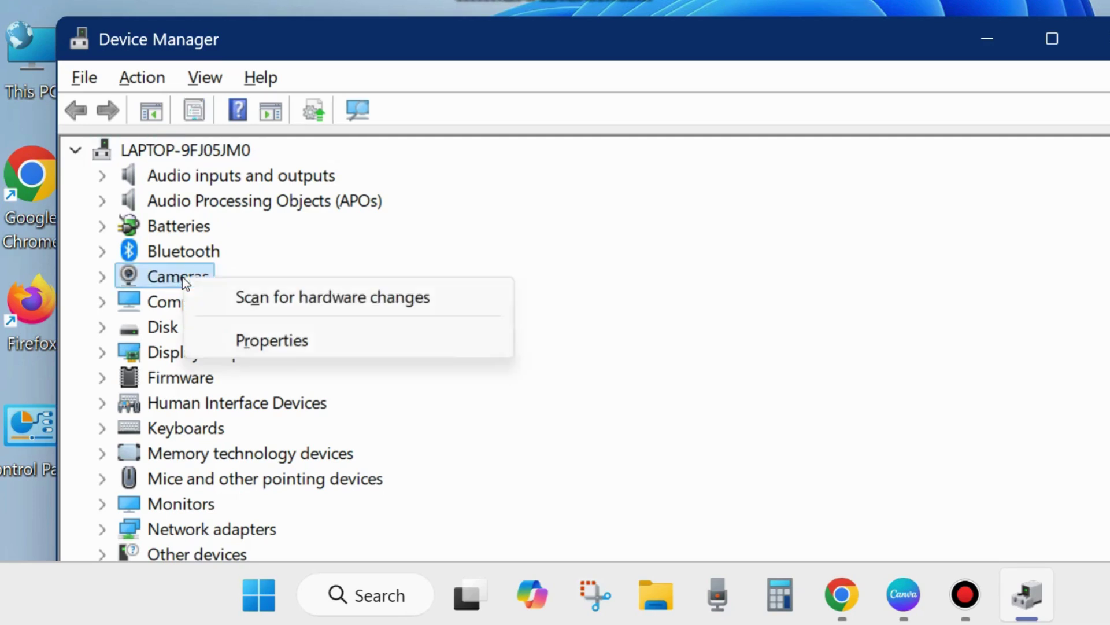
{"action": "left_click", "coordinate": [345, 300]}
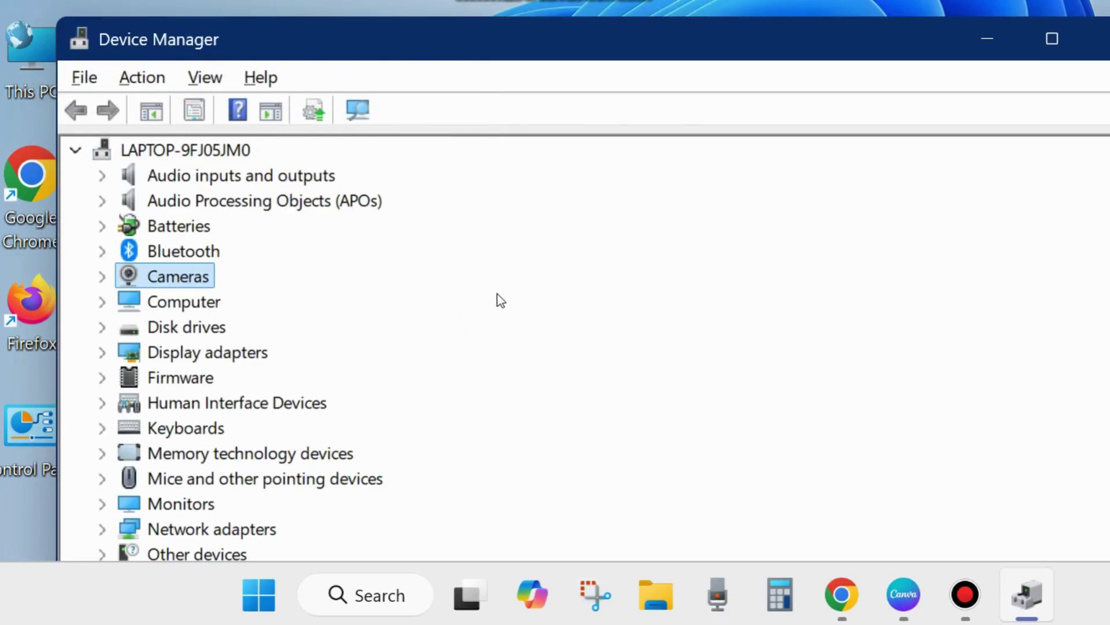
{"action": "left_click", "coordinate": [103, 276]}
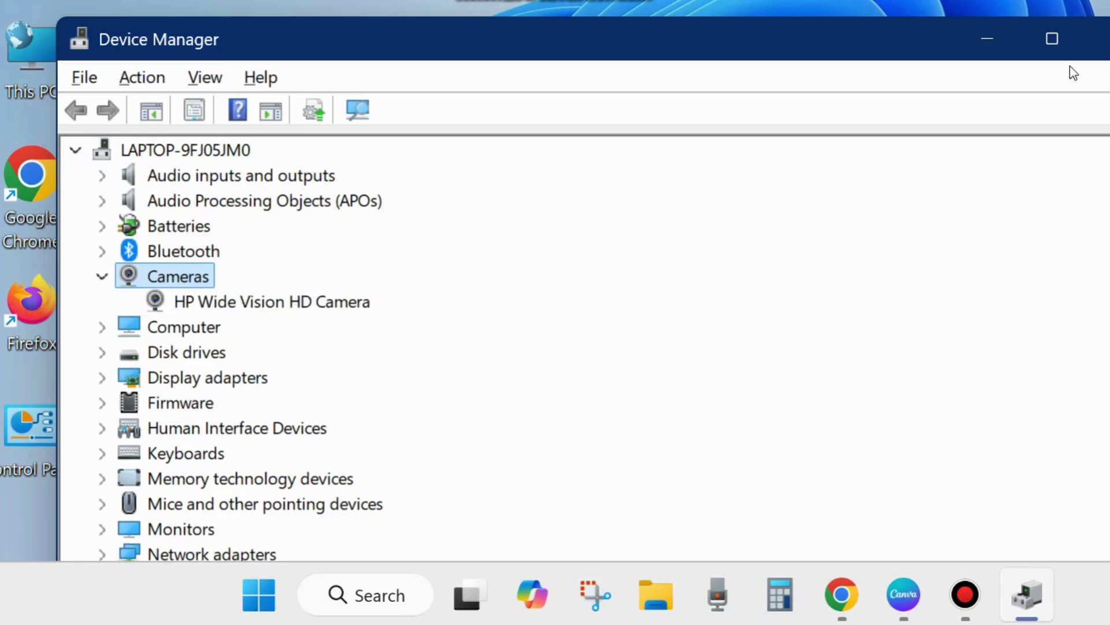
{"action": "left_click", "coordinate": [1101, 39]}
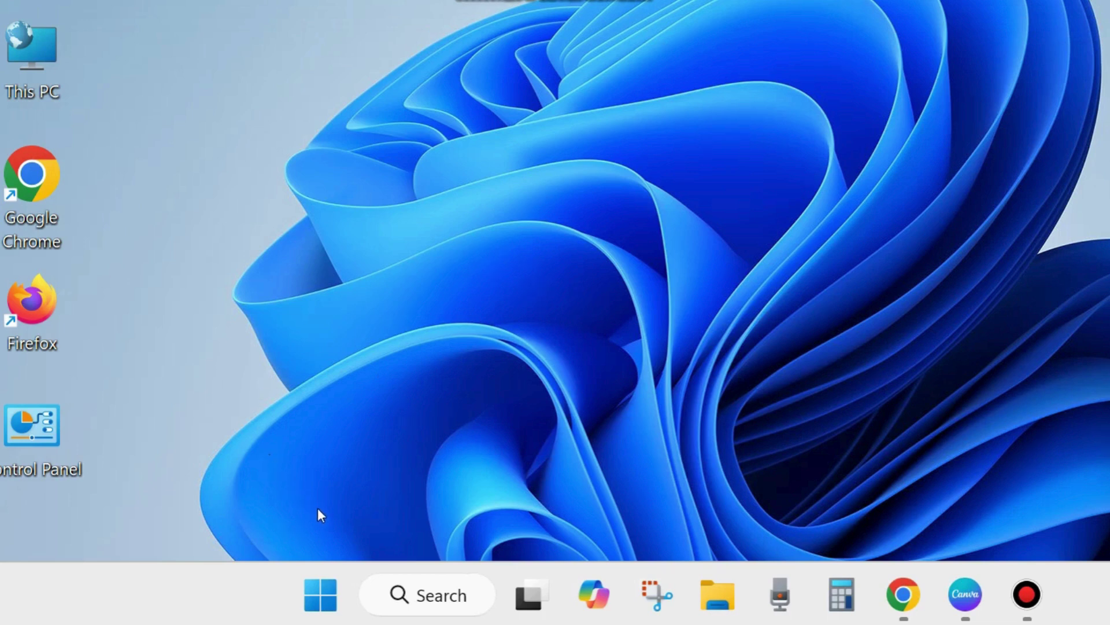
- Open the Run dialog from the Start quick-link menu and centre it on screen
{"action": "right_click", "coordinate": [324, 591]}
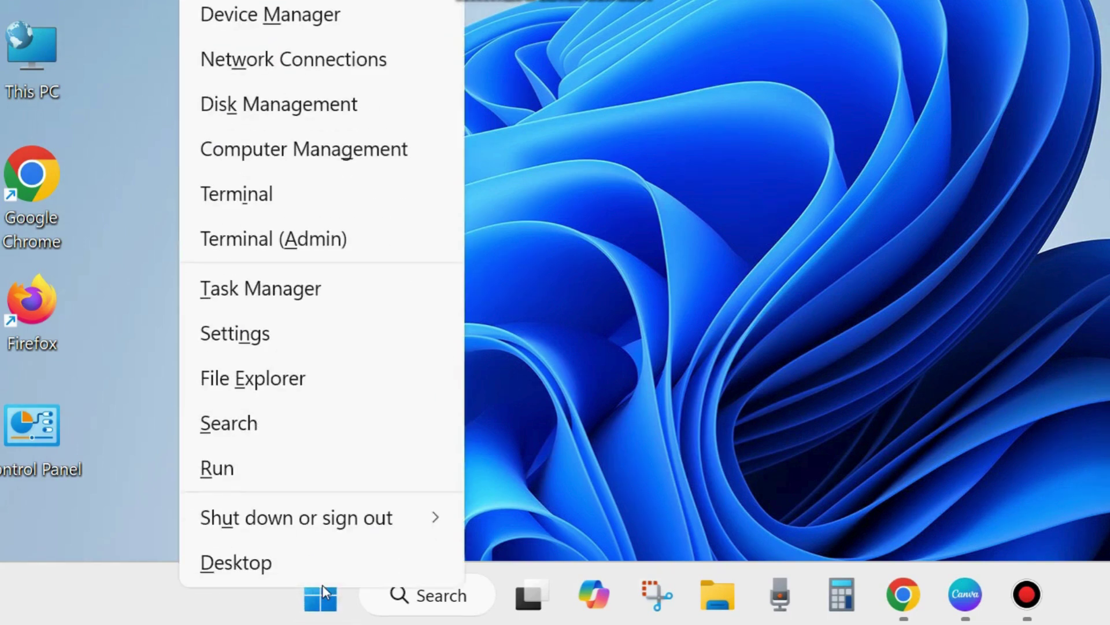
{"action": "left_click", "coordinate": [236, 463]}
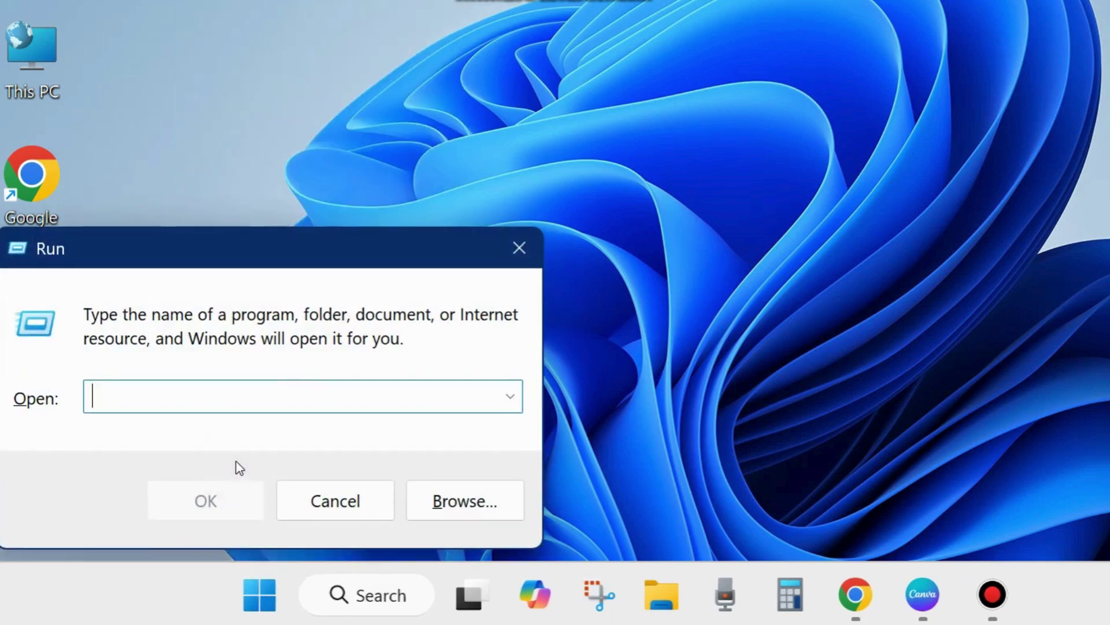
{"action": "left_click_drag", "start_coordinate": [146, 250], "coordinate": [426, 159]}
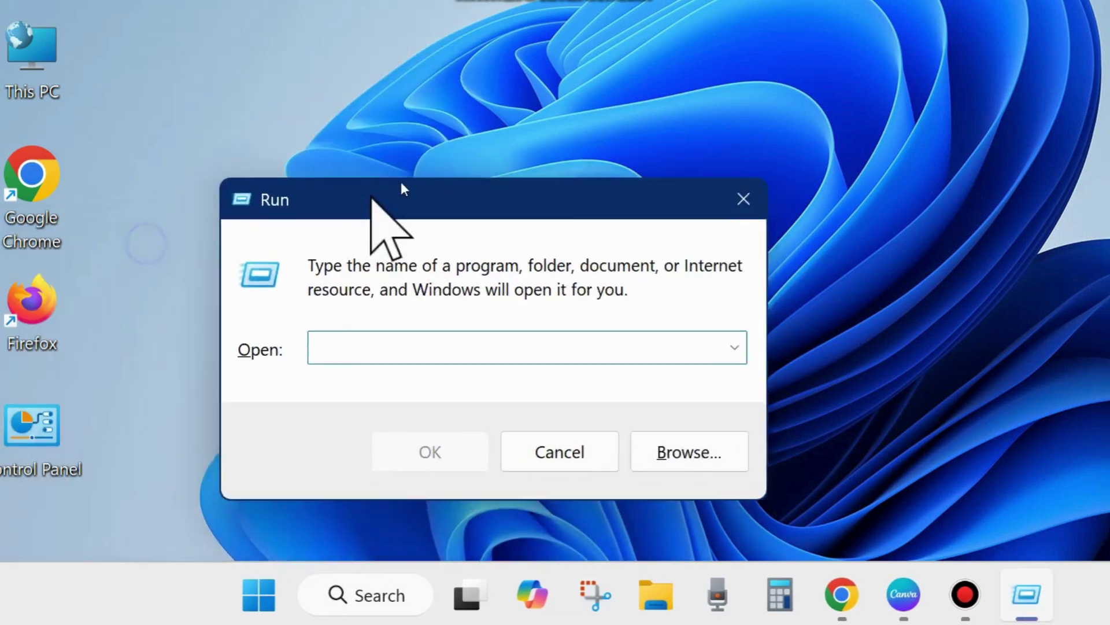
{"action": "type", "text": "ms"}
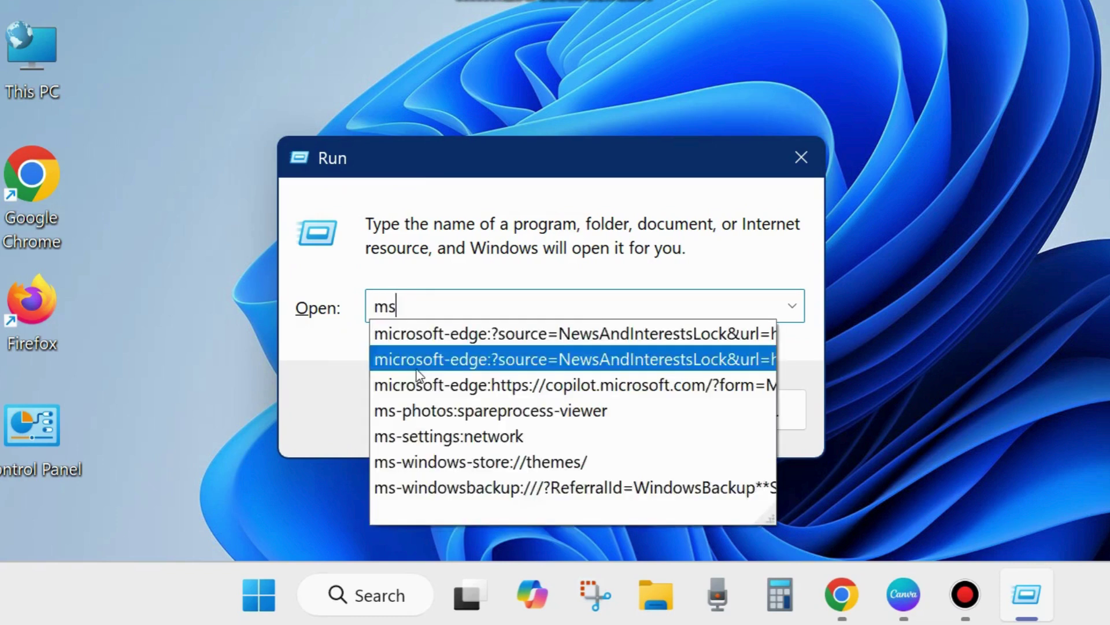
{"action": "type", "text": "config"}
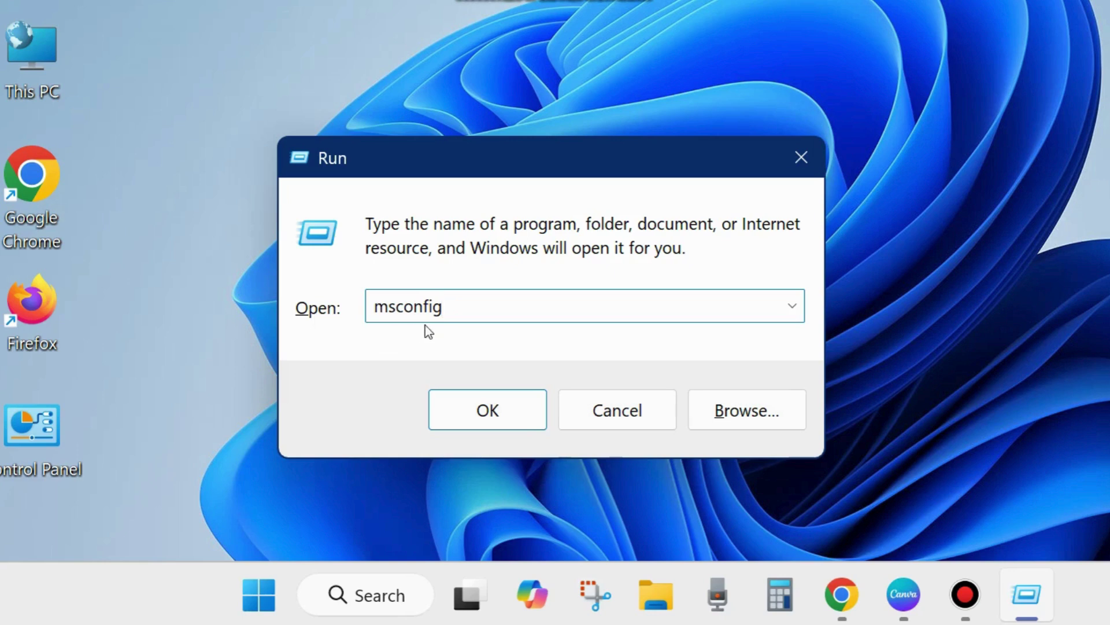
- Launch System Configuration, hide all Microsoft services, and show the Startup section
{"action": "left_click", "coordinate": [484, 413]}
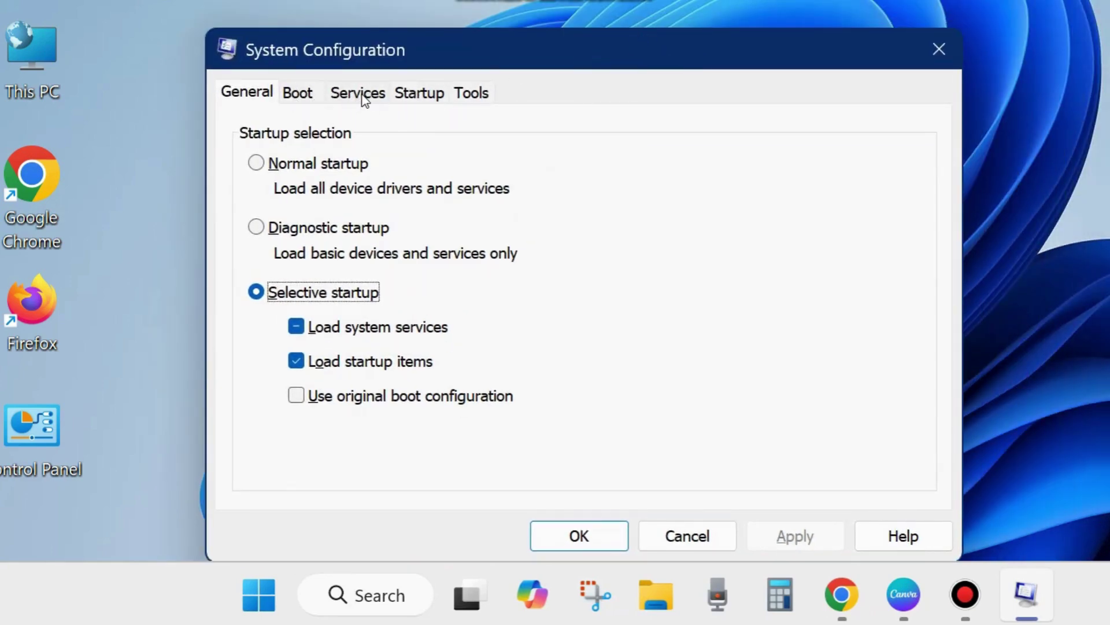
{"action": "left_click", "coordinate": [365, 101]}
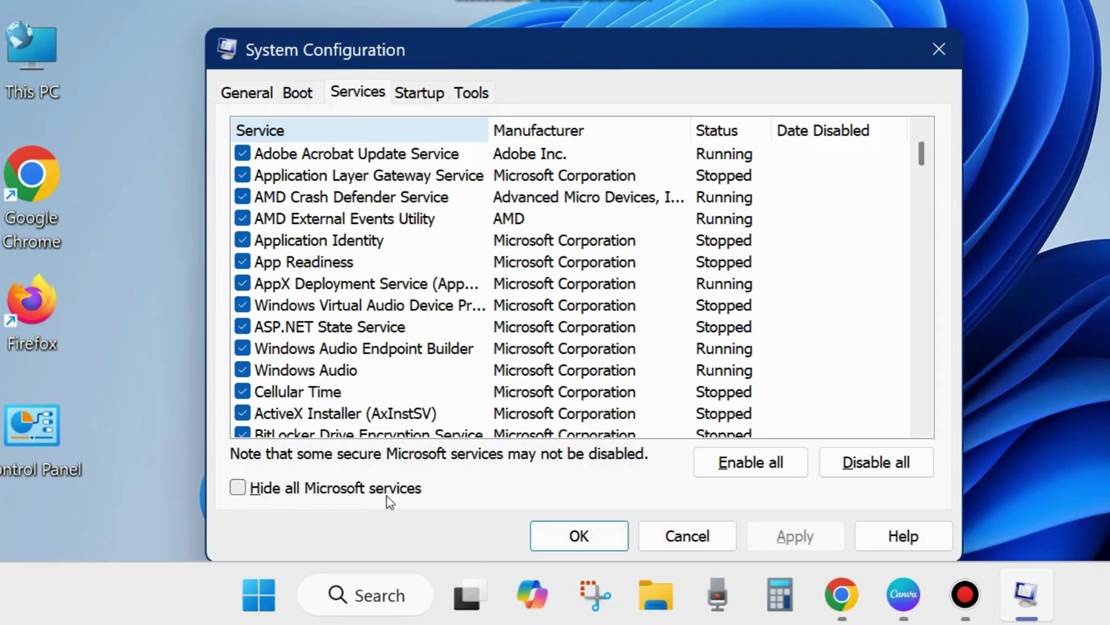
{"action": "left_click", "coordinate": [237, 488]}
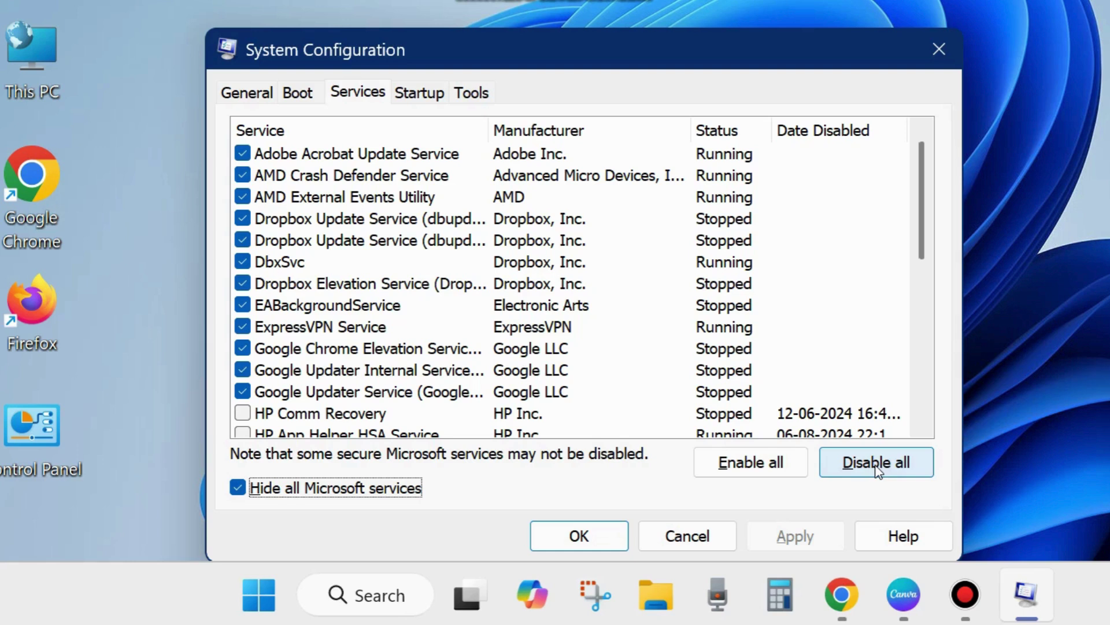
{"action": "left_click", "coordinate": [417, 102]}
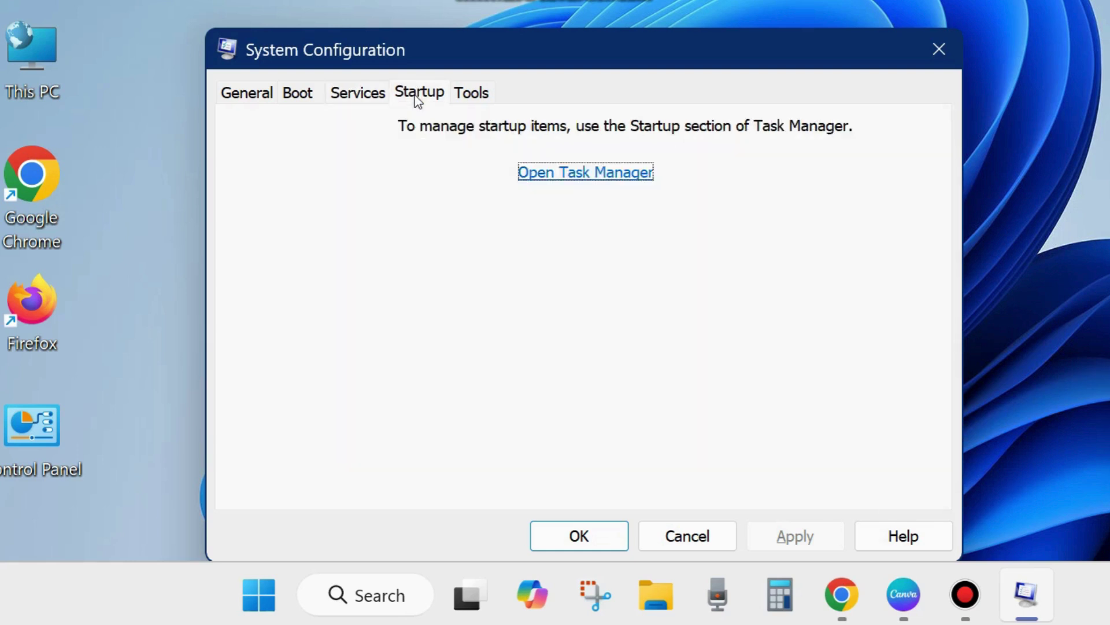
- Open Task Manager's Startup apps list and review the Canva entry's options
{"action": "left_click", "coordinate": [581, 173]}
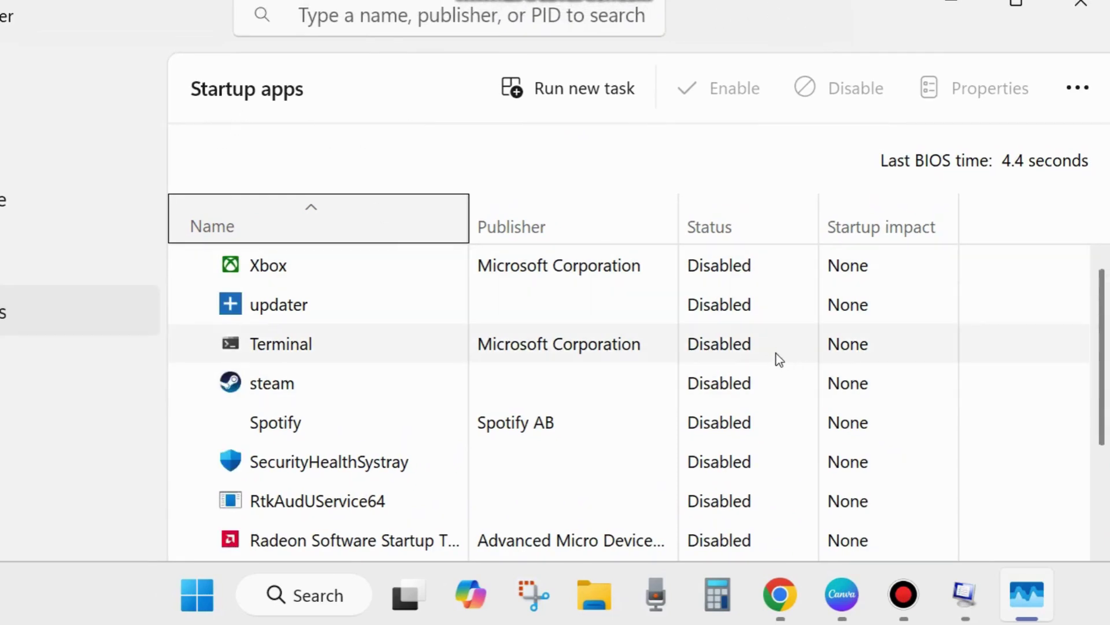
{"action": "scroll", "coordinate": [776, 354], "scroll_direction": "down", "scroll_amount": 1}
{"action": "scroll", "coordinate": [739, 376], "scroll_direction": "down", "scroll_amount": 2}
{"action": "scroll", "coordinate": [733, 425], "scroll_direction": "down", "scroll_amount": 2}
{"action": "scroll", "coordinate": [734, 422], "scroll_direction": "down", "scroll_amount": 1}
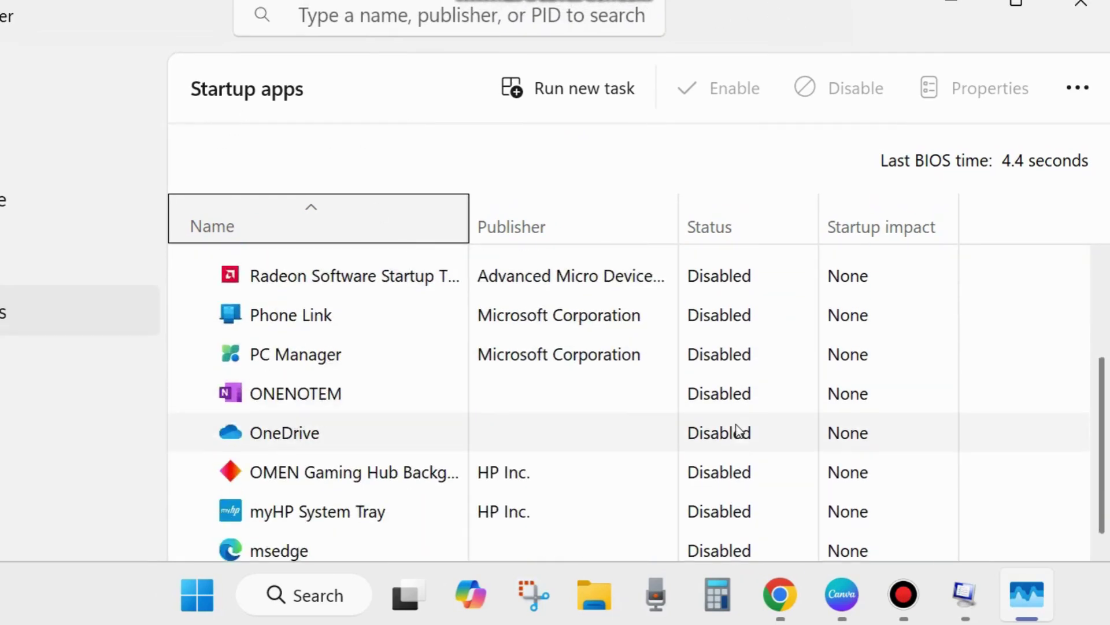
{"action": "scroll", "coordinate": [736, 430], "scroll_direction": "down", "scroll_amount": 2}
{"action": "scroll", "coordinate": [736, 486], "scroll_direction": "down", "scroll_amount": 3}
{"action": "scroll", "coordinate": [734, 478], "scroll_direction": "down", "scroll_amount": 1}
{"action": "scroll", "coordinate": [733, 475], "scroll_direction": "down", "scroll_amount": 2}
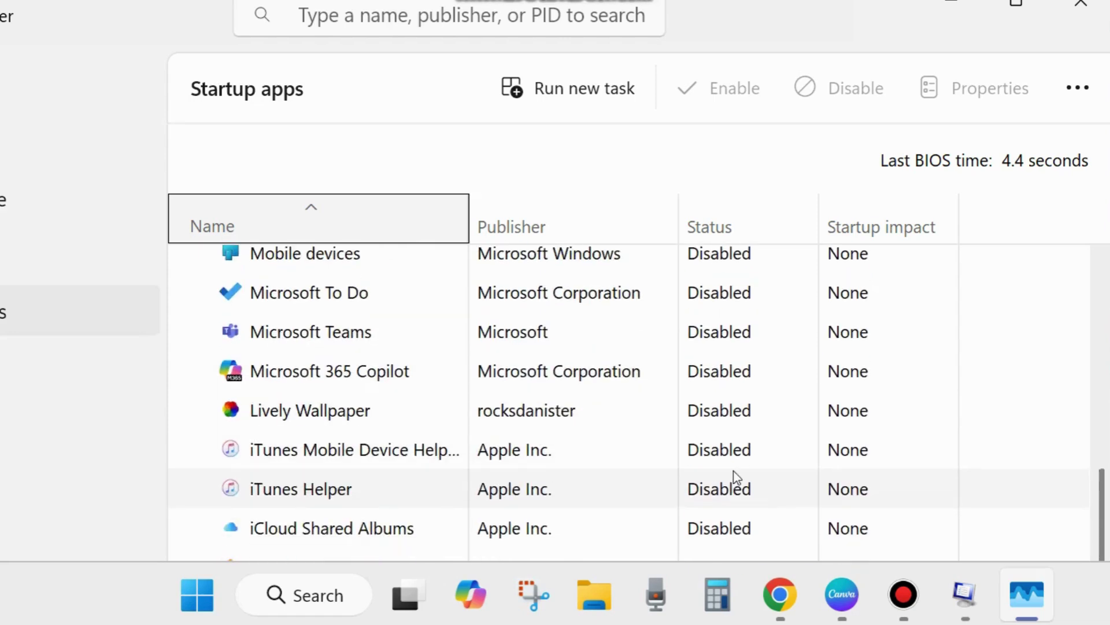
{"action": "scroll", "coordinate": [734, 471], "scroll_direction": "down", "scroll_amount": 1}
{"action": "scroll", "coordinate": [734, 472], "scroll_direction": "down", "scroll_amount": 2}
{"action": "scroll", "coordinate": [734, 471], "scroll_direction": "down", "scroll_amount": 2}
{"action": "scroll", "coordinate": [734, 471], "scroll_direction": "down", "scroll_amount": 3}
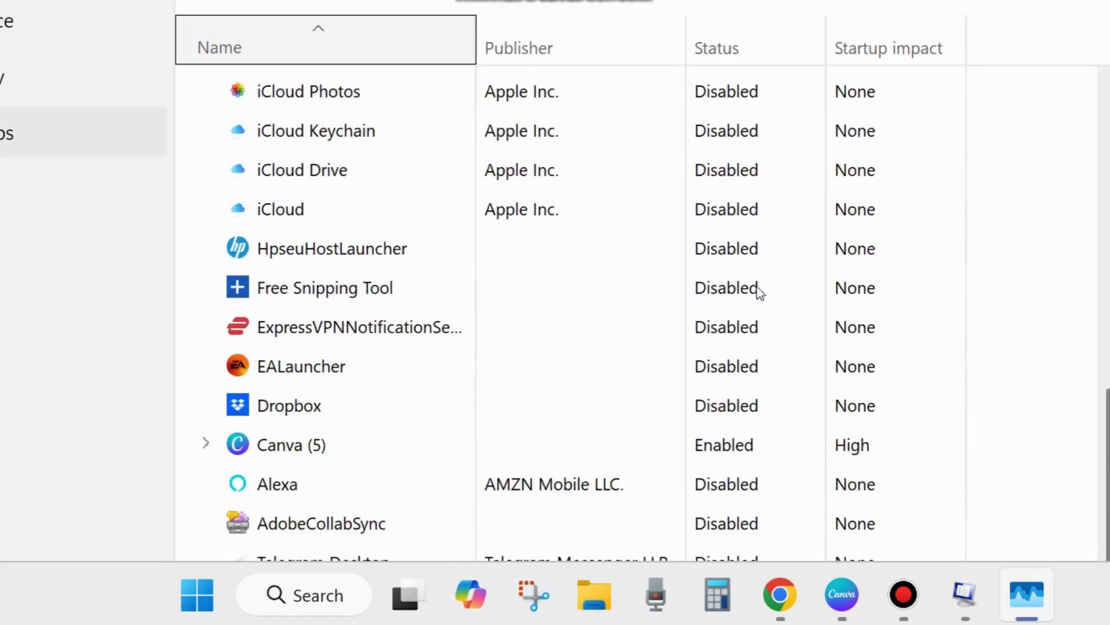
{"action": "right_click", "coordinate": [720, 449]}
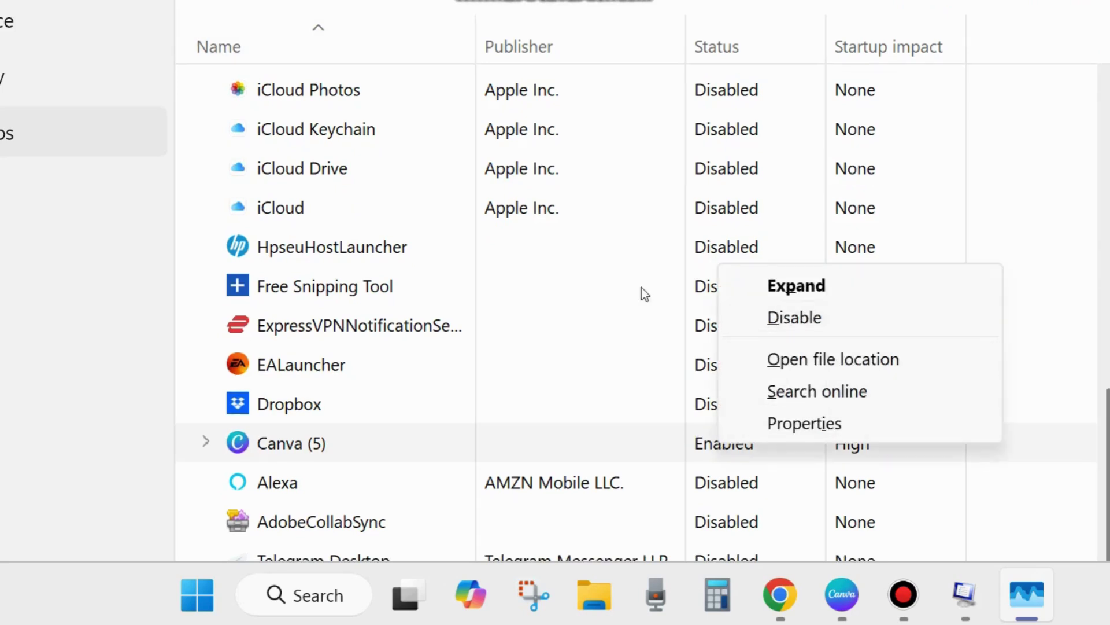
{"action": "key", "text": "Escape"}
{"action": "scroll", "coordinate": [711, 365], "scroll_direction": "up", "scroll_amount": 2}
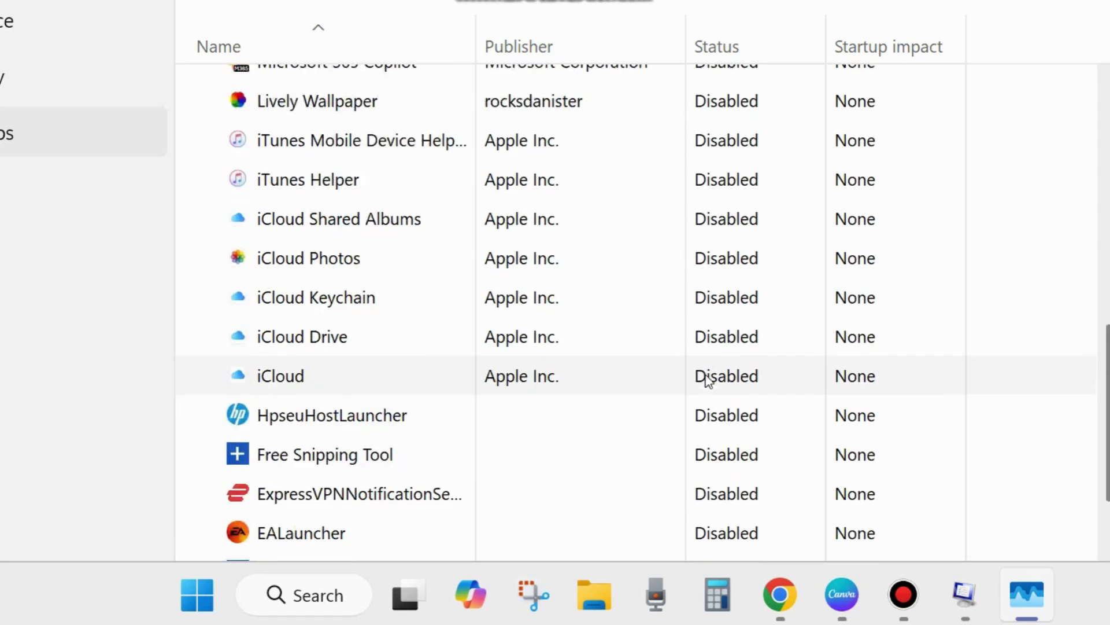
{"action": "scroll", "coordinate": [712, 365], "scroll_direction": "up", "scroll_amount": 2}
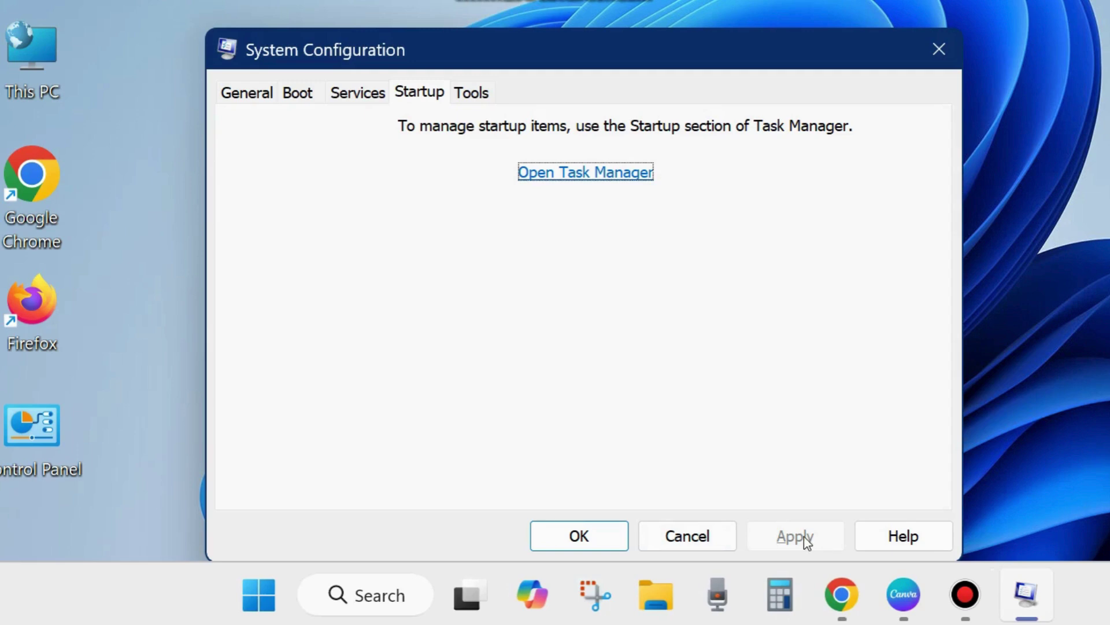
- Confirm the clean boot settings with OK and close System Configuration
{"action": "left_click", "coordinate": [577, 536]}
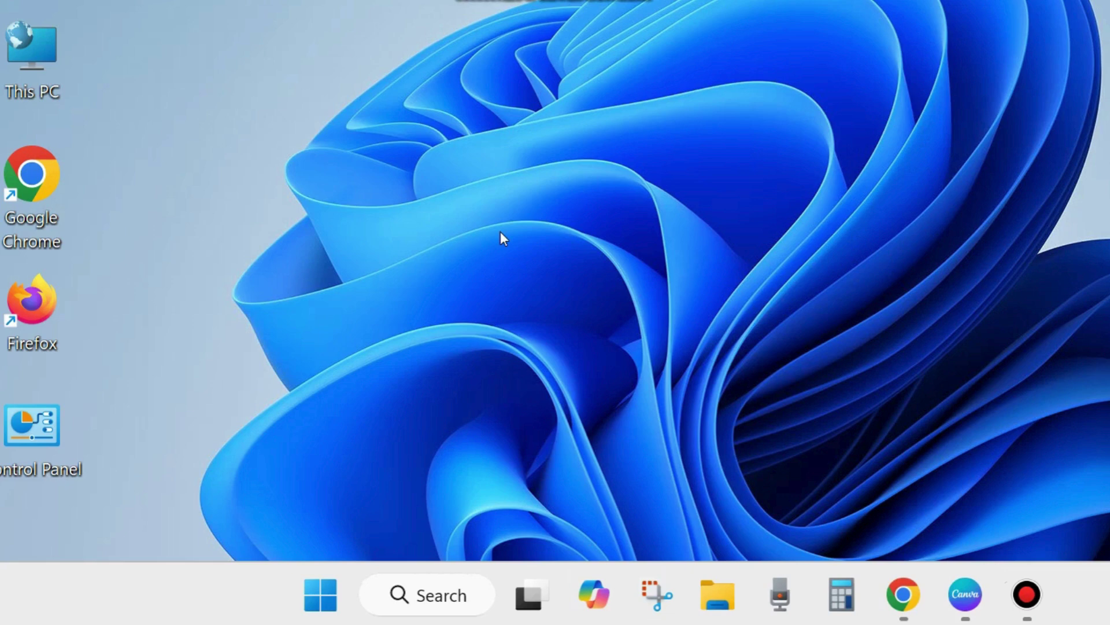
- Launch Windows Settings from the Start quick-link menu and go to Privacy & security
{"action": "right_click", "coordinate": [320, 595]}
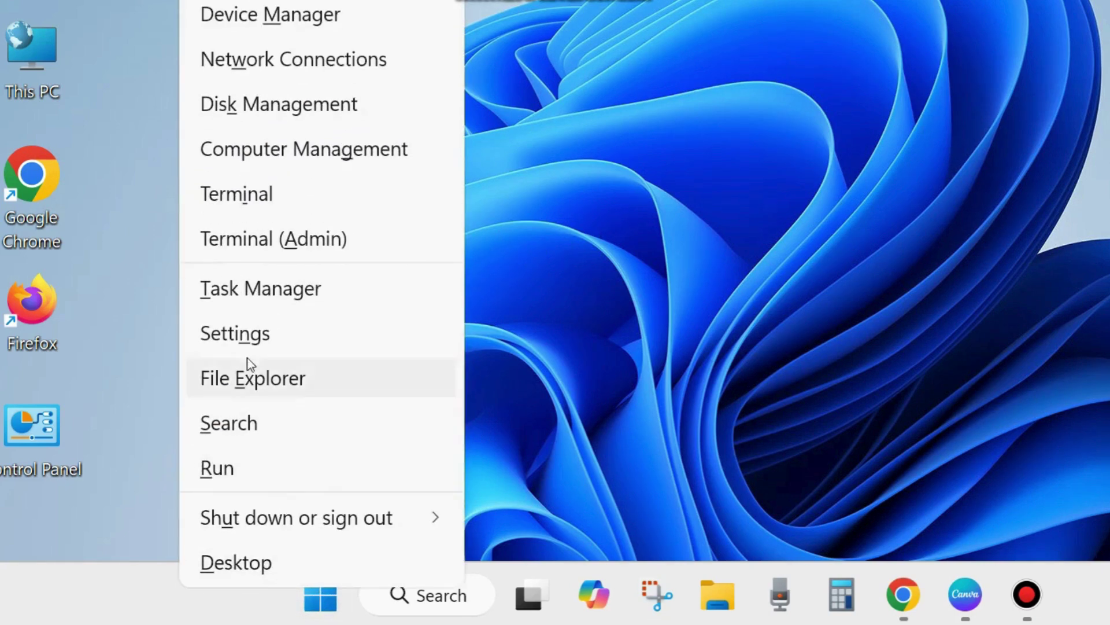
{"action": "left_click", "coordinate": [243, 337]}
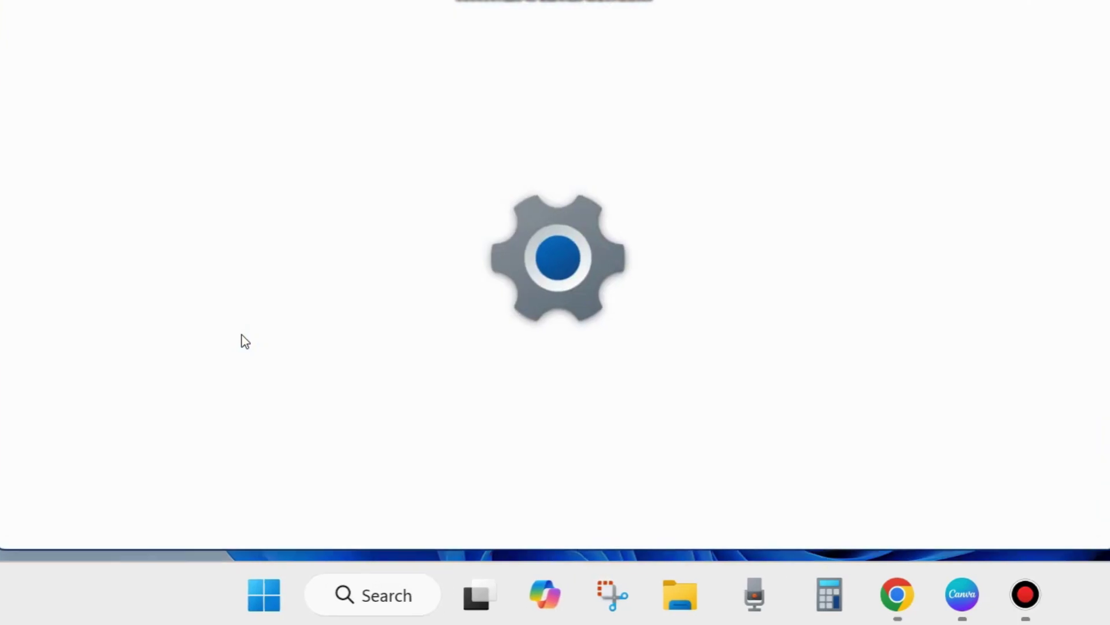
{"action": "scroll", "coordinate": [164, 414], "scroll_direction": "down", "scroll_amount": 5}
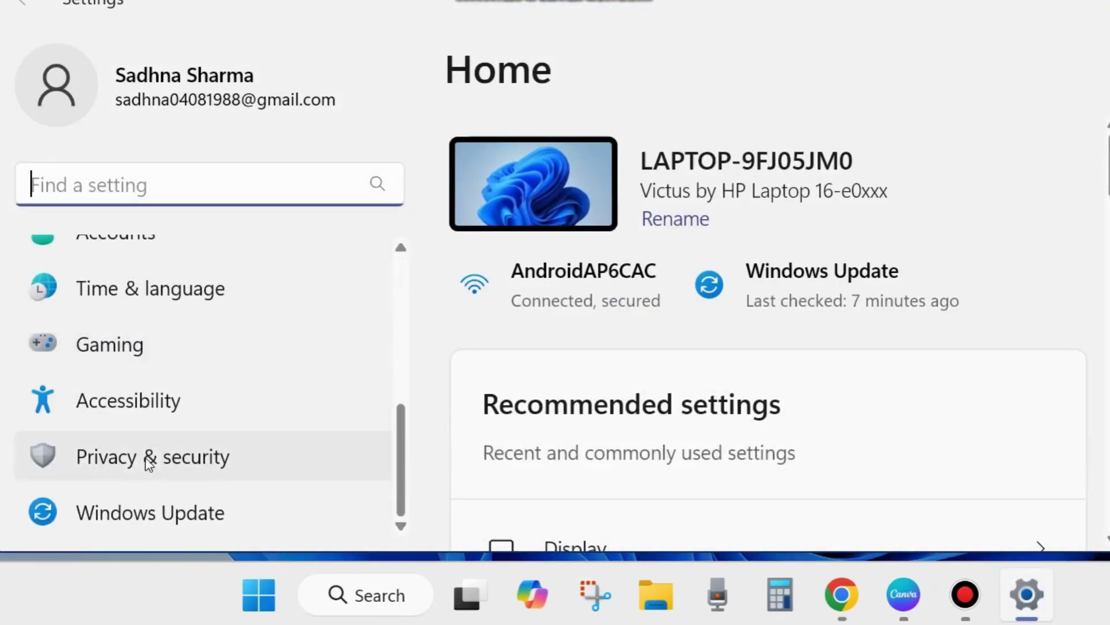
{"action": "left_click", "coordinate": [154, 462]}
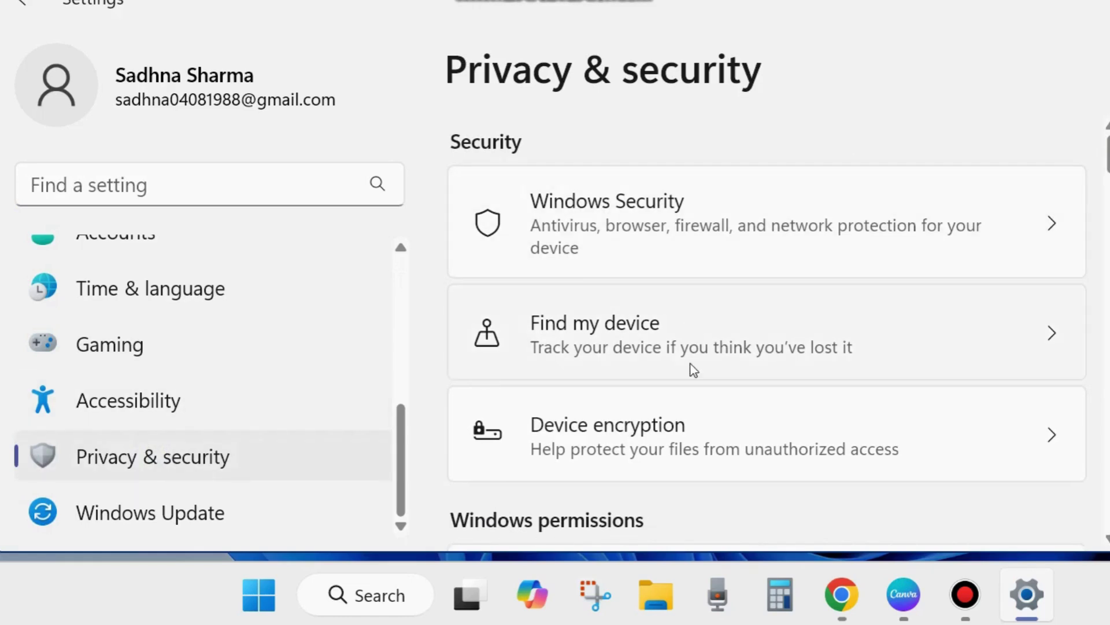
{"action": "scroll", "coordinate": [691, 369], "scroll_direction": "down", "scroll_amount": 2}
{"action": "scroll", "coordinate": [623, 369], "scroll_direction": "down", "scroll_amount": 1}
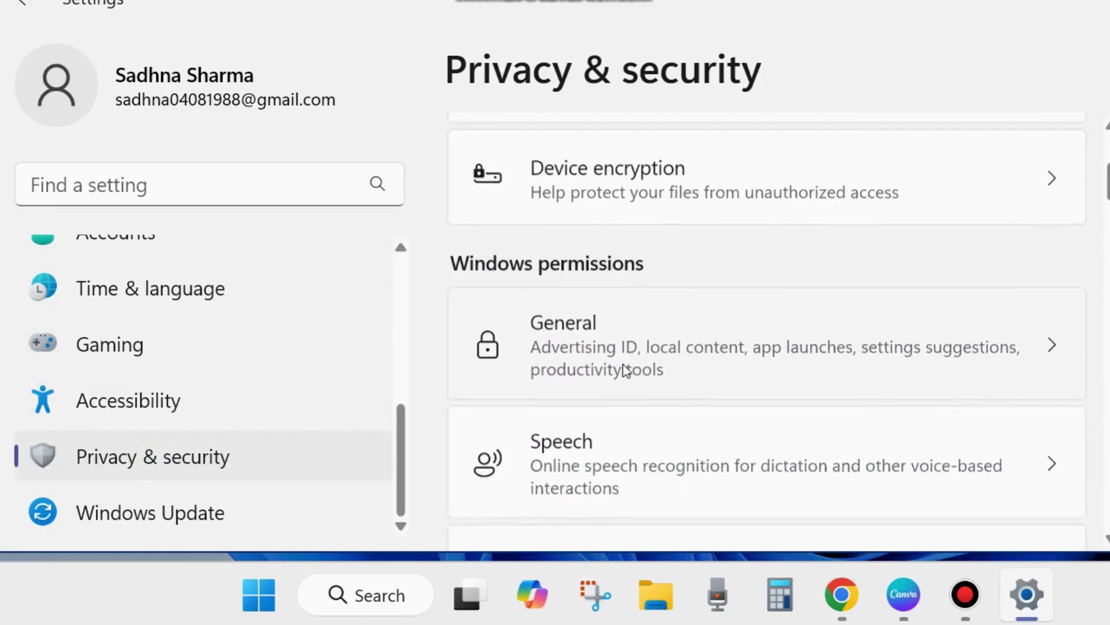
{"action": "scroll", "coordinate": [623, 369], "scroll_direction": "down", "scroll_amount": 2}
{"action": "scroll", "coordinate": [623, 369], "scroll_direction": "down", "scroll_amount": 2}
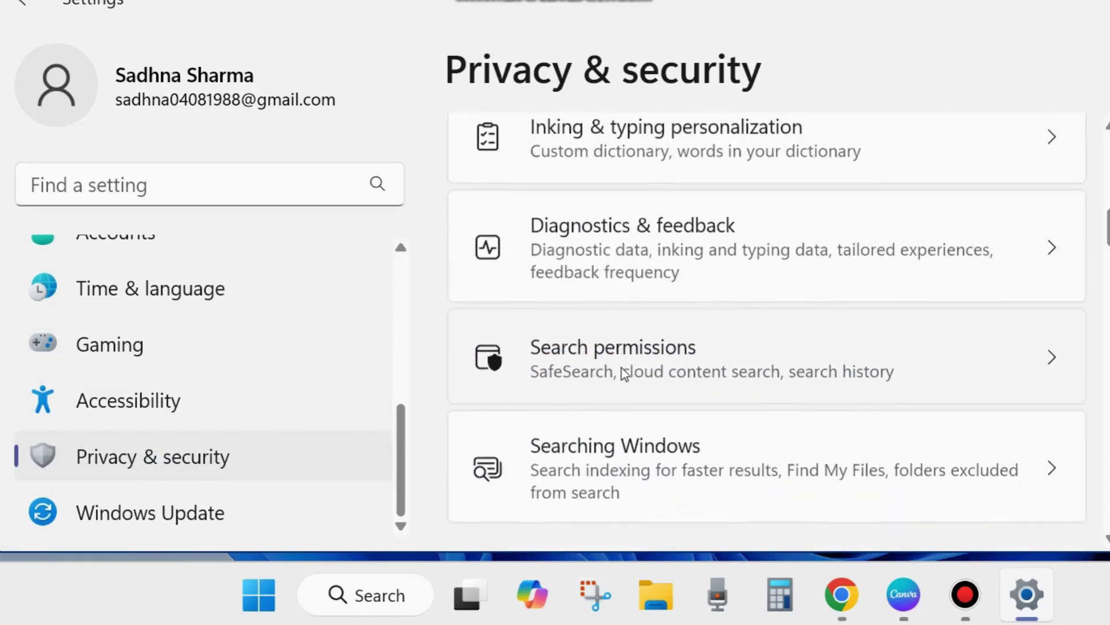
{"action": "scroll", "coordinate": [621, 368], "scroll_direction": "down", "scroll_amount": 2}
{"action": "scroll", "coordinate": [640, 374], "scroll_direction": "down", "scroll_amount": 1}
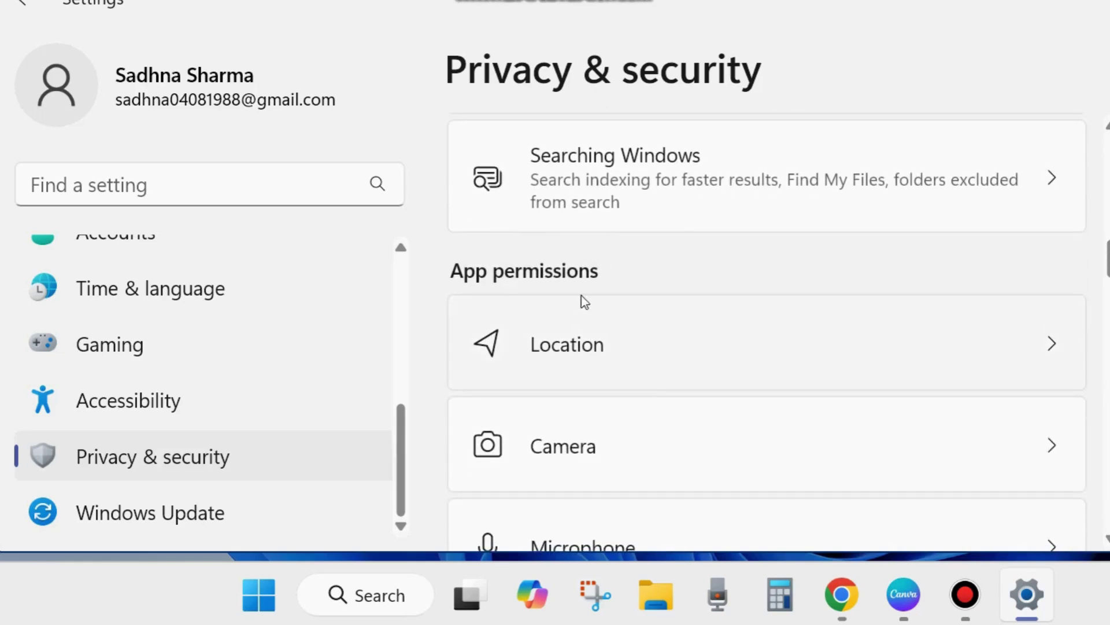
{"action": "scroll", "coordinate": [651, 397], "scroll_direction": "down", "scroll_amount": 1}
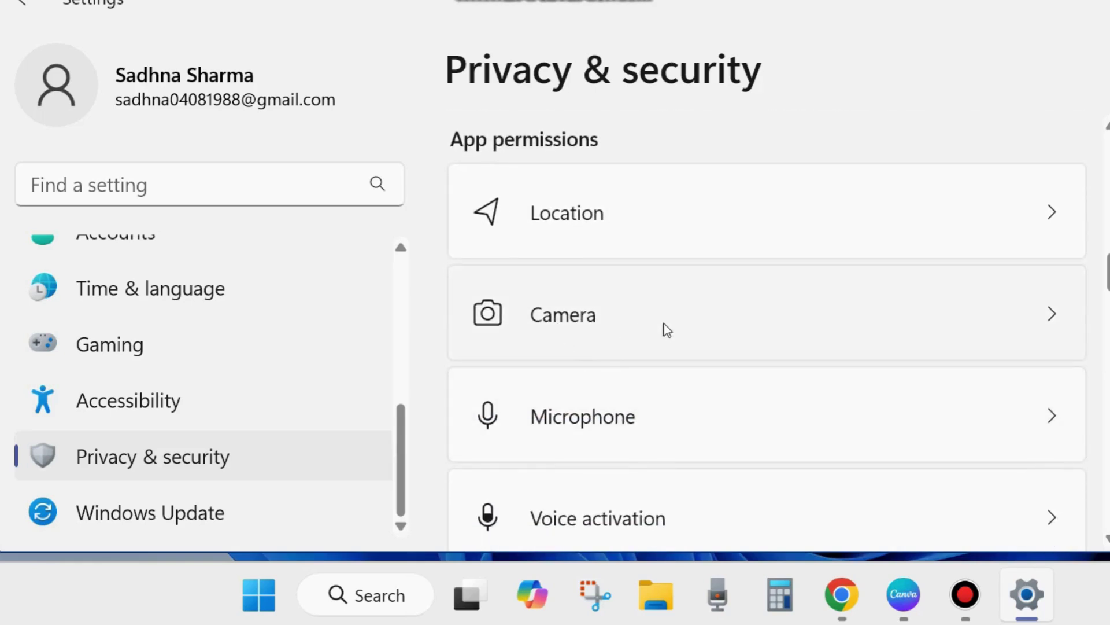
- Turn on Alexa's access on the Camera permissions page, then close Settings
{"action": "left_click", "coordinate": [646, 319]}
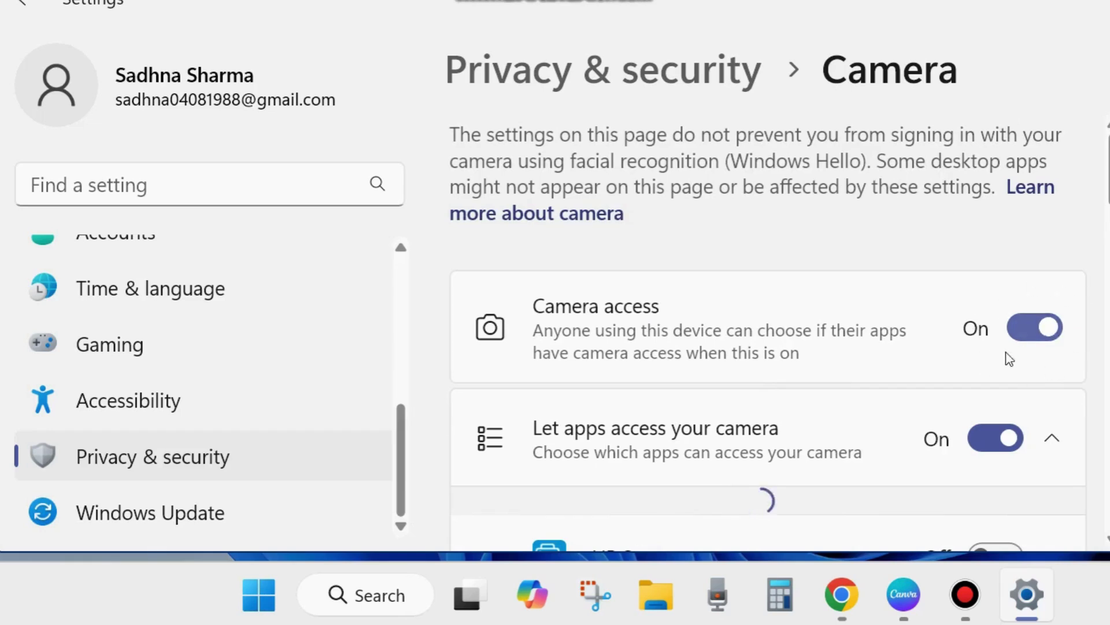
{"action": "scroll", "coordinate": [774, 438], "scroll_direction": "down", "scroll_amount": 1}
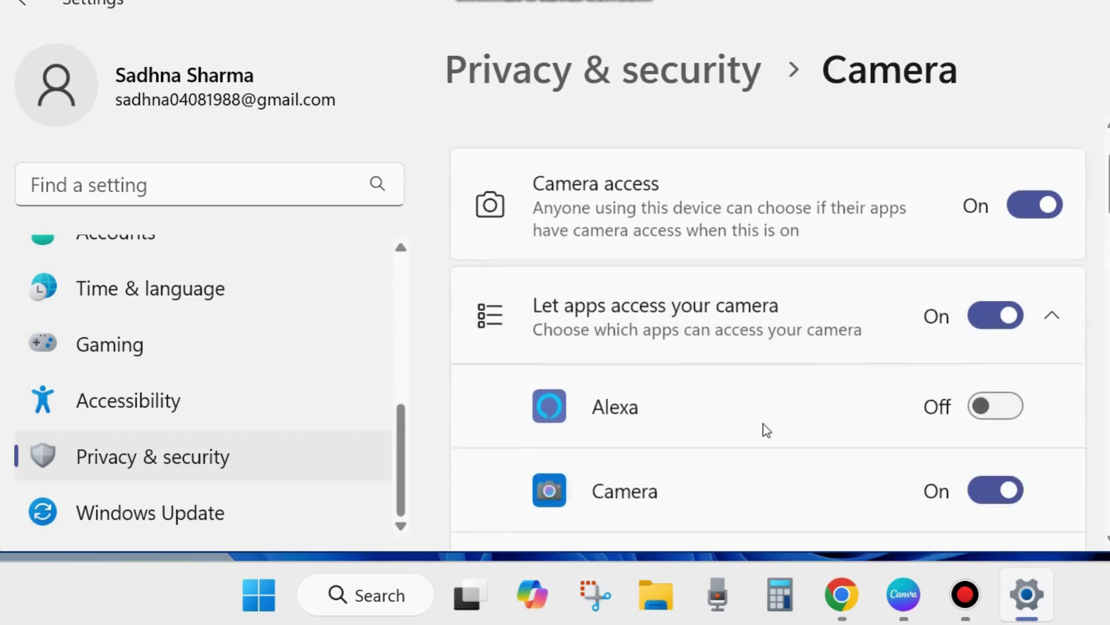
{"action": "scroll", "coordinate": [798, 373], "scroll_direction": "down", "scroll_amount": 1}
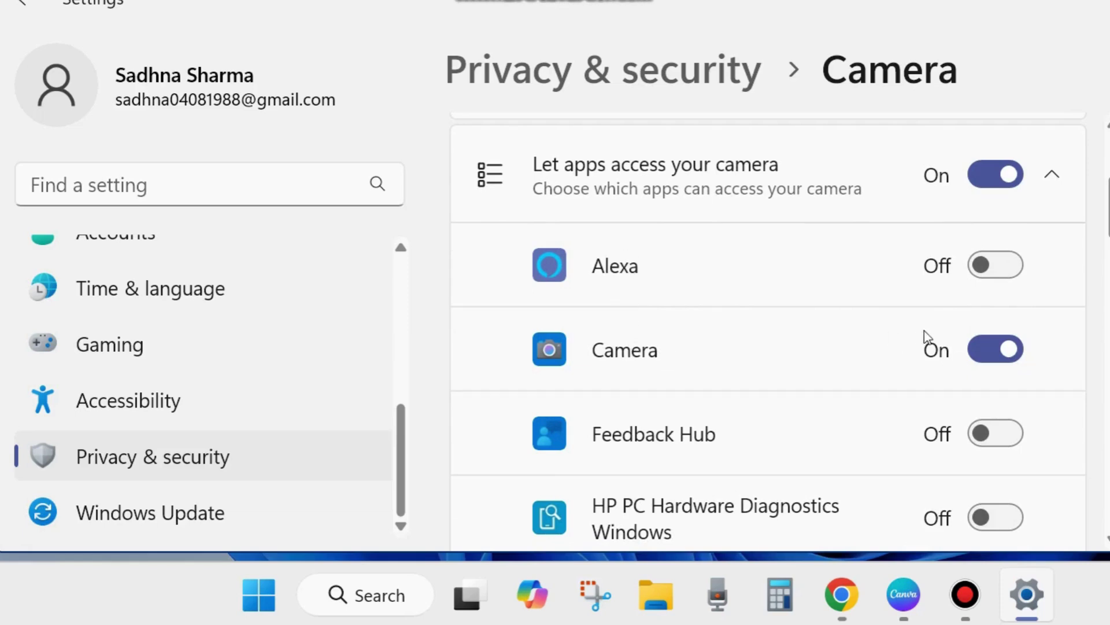
{"action": "left_click", "coordinate": [990, 268]}
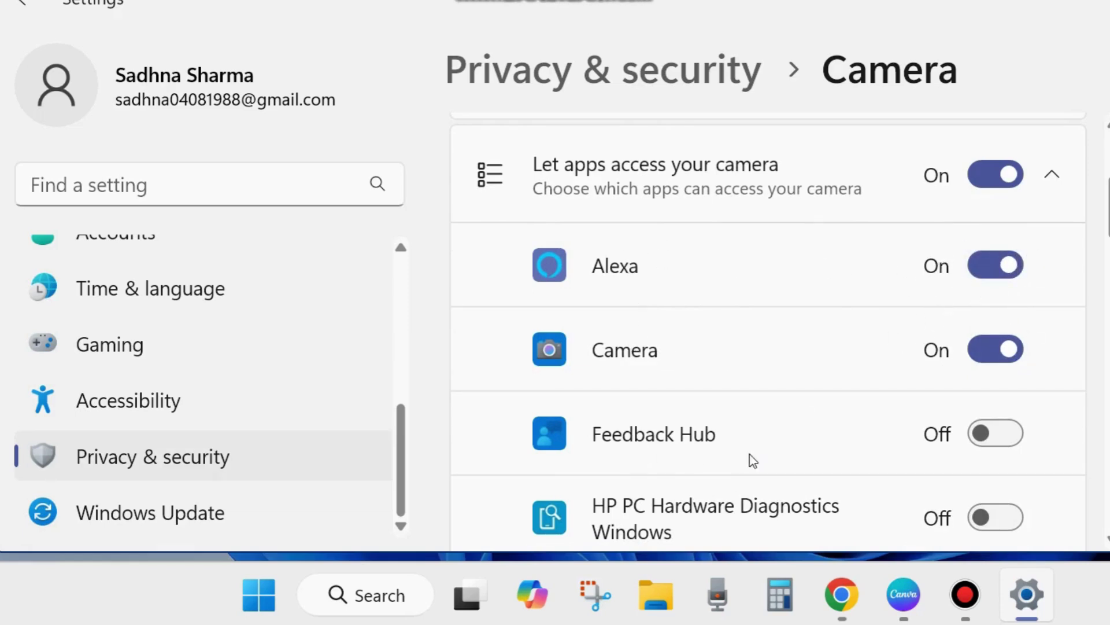
{"action": "scroll", "coordinate": [737, 455], "scroll_direction": "down", "scroll_amount": 2}
{"action": "scroll", "coordinate": [711, 447], "scroll_direction": "down", "scroll_amount": 2}
{"action": "scroll", "coordinate": [700, 449], "scroll_direction": "down", "scroll_amount": 3}
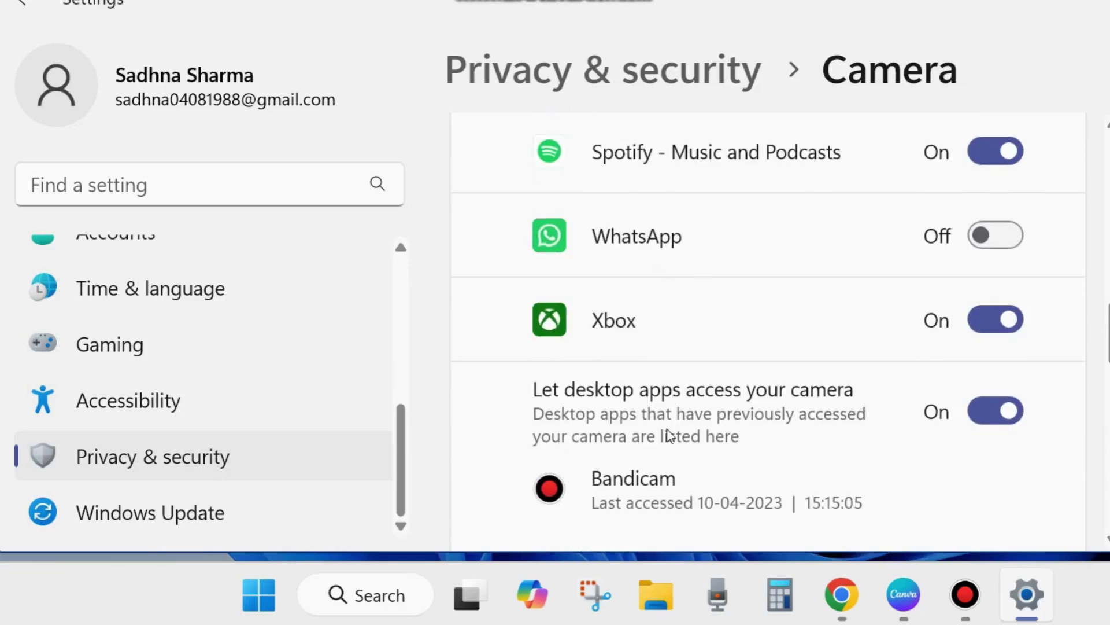
{"action": "scroll", "coordinate": [667, 436], "scroll_direction": "down", "scroll_amount": 3}
{"action": "scroll", "coordinate": [669, 433], "scroll_direction": "down", "scroll_amount": 3}
{"action": "scroll", "coordinate": [705, 391], "scroll_direction": "down", "scroll_amount": 2}
{"action": "scroll", "coordinate": [678, 276], "scroll_direction": "up", "scroll_amount": 2}
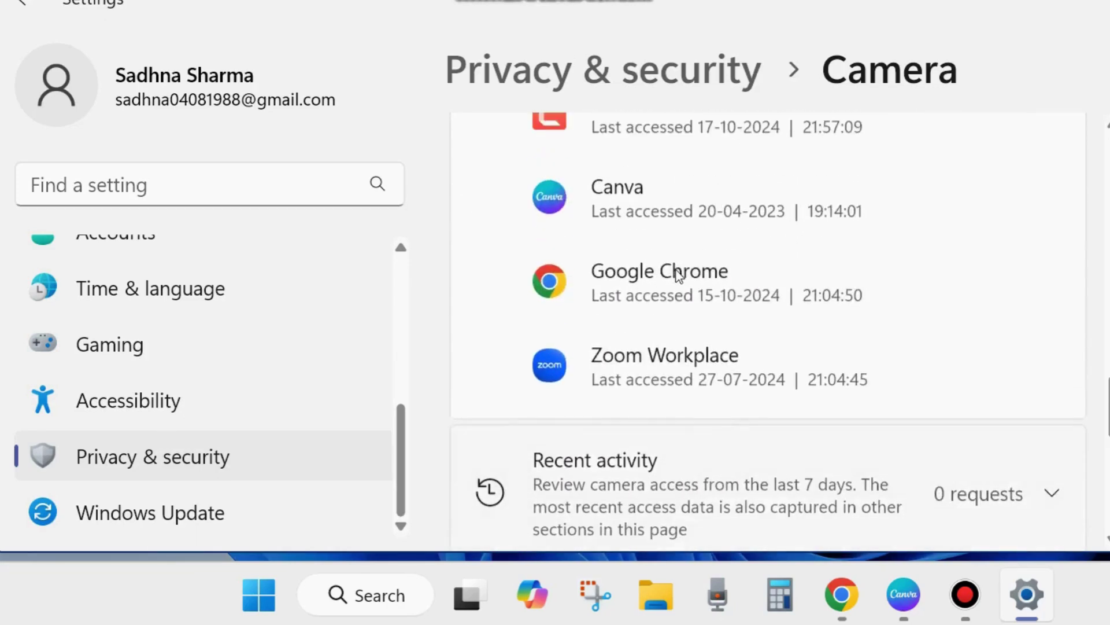
{"action": "scroll", "coordinate": [639, 395], "scroll_direction": "up", "scroll_amount": 1}
{"action": "scroll", "coordinate": [662, 390], "scroll_direction": "up", "scroll_amount": 2}
{"action": "scroll", "coordinate": [674, 397], "scroll_direction": "up", "scroll_amount": 2}
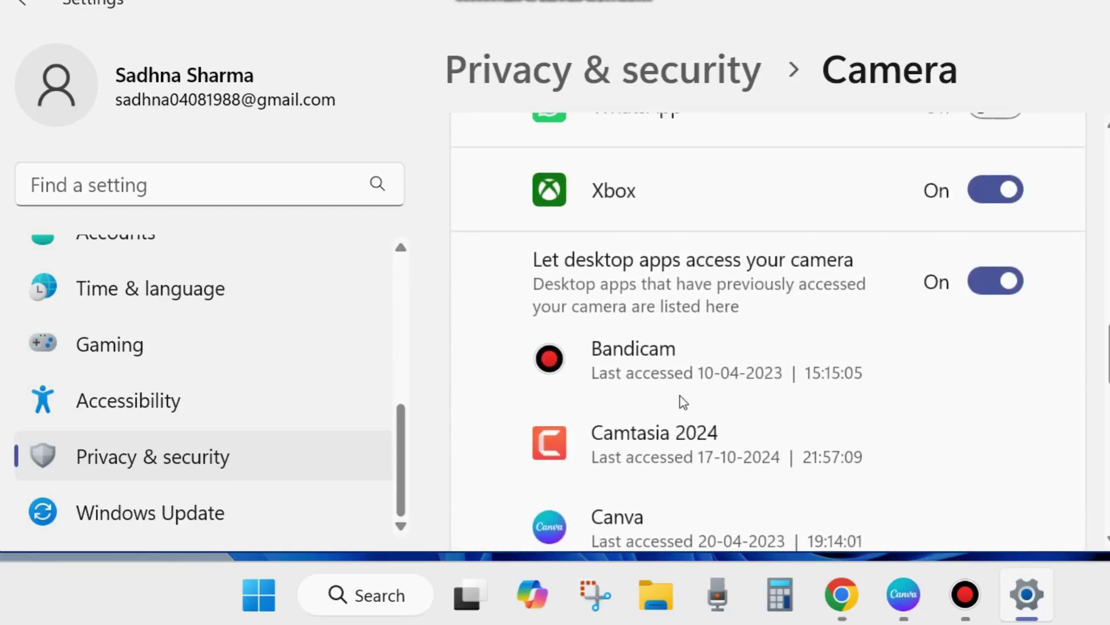
{"action": "scroll", "coordinate": [799, 381], "scroll_direction": "up", "scroll_amount": 3}
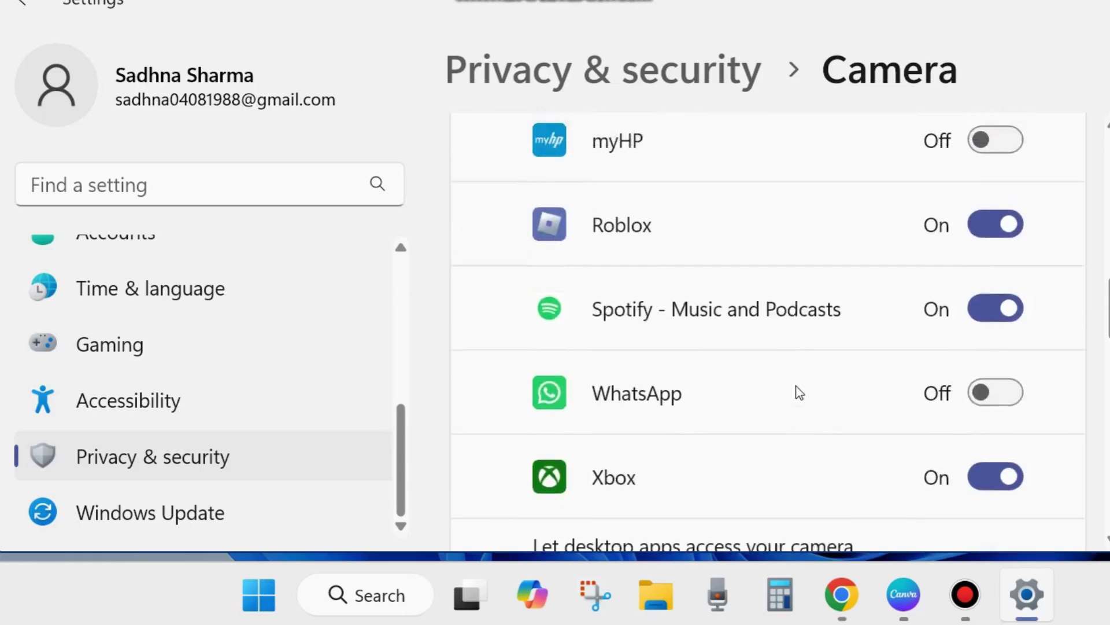
{"action": "scroll", "coordinate": [796, 391], "scroll_direction": "up", "scroll_amount": 4}
{"action": "scroll", "coordinate": [796, 396], "scroll_direction": "up", "scroll_amount": 5}
{"action": "scroll", "coordinate": [795, 397], "scroll_direction": "up", "scroll_amount": 2}
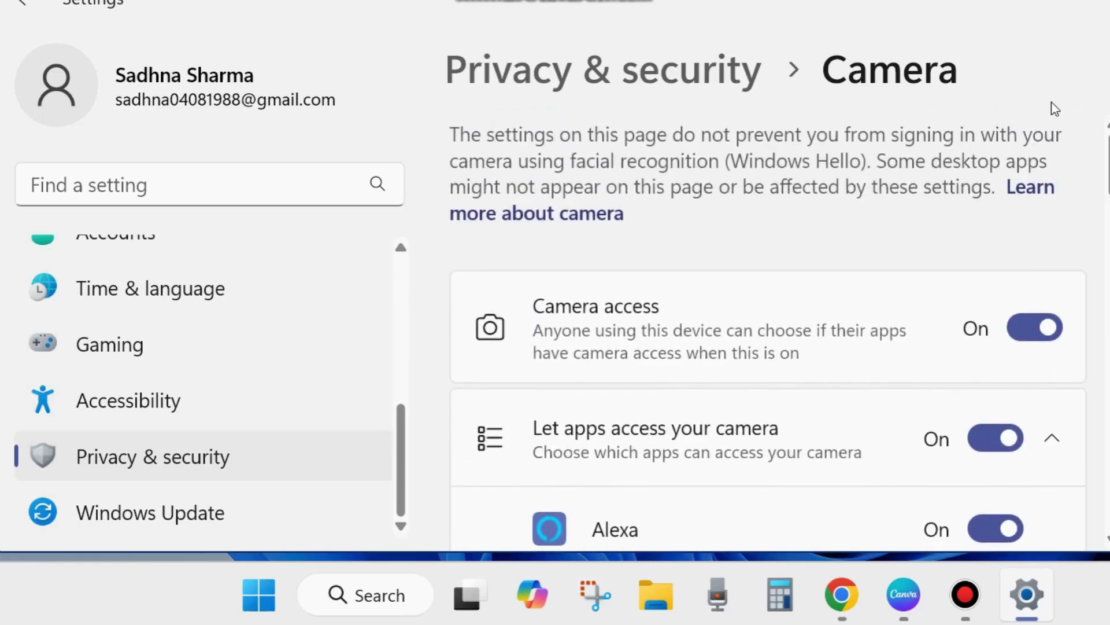
{"action": "left_click", "coordinate": [1096, 2]}
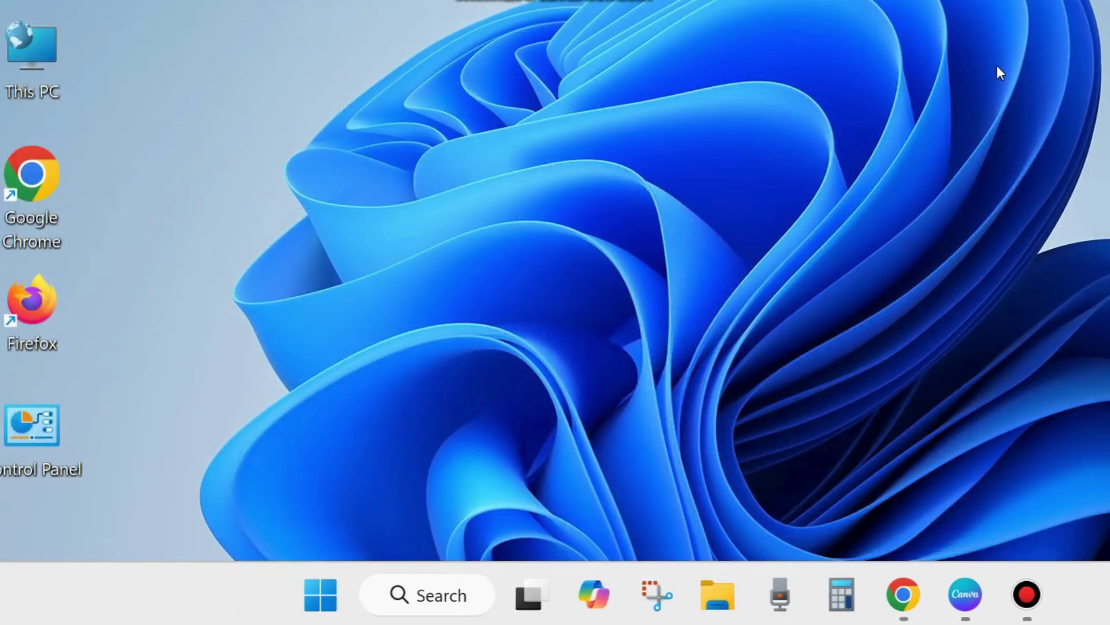